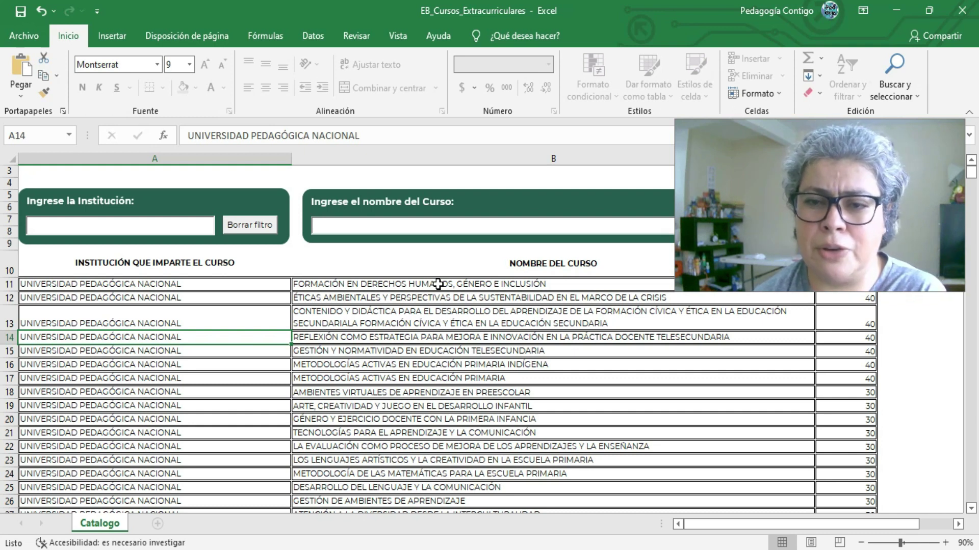
Step: Browse the institutions and course names in the EB_Cursos_Extracurriculares catalogue, then return to its beginning
click(352, 336)
scroll(244, 348, down, 10)
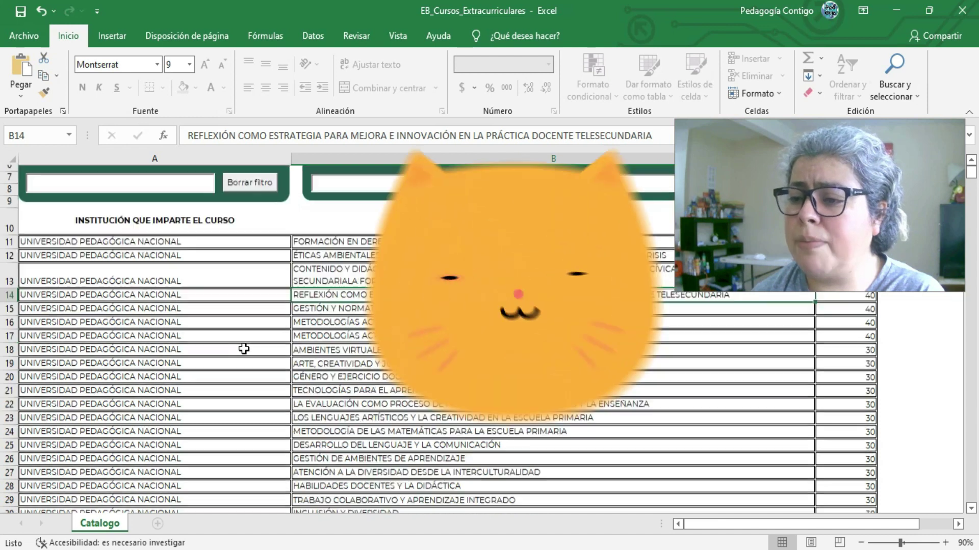
scroll(244, 348, down, 20)
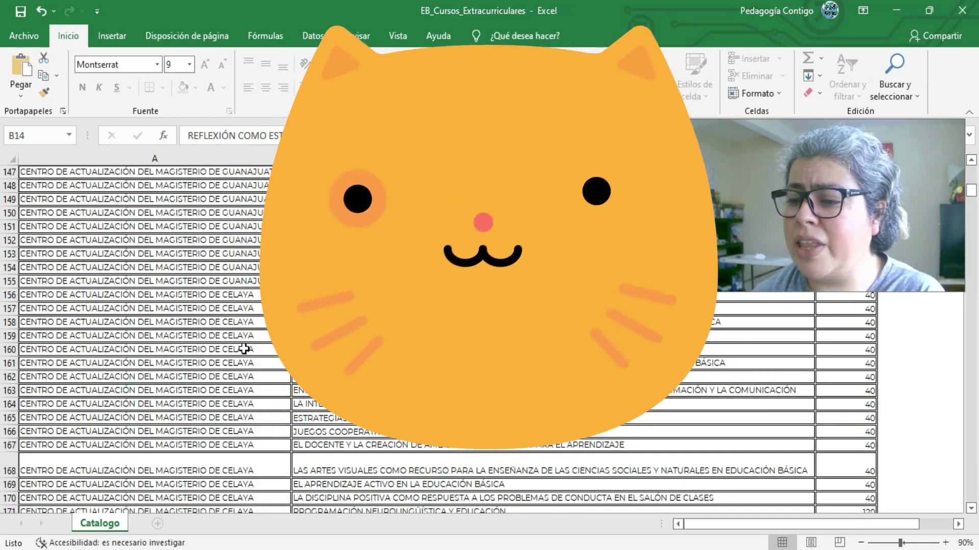
scroll(243, 348, down, 14)
scroll(244, 348, up, 20)
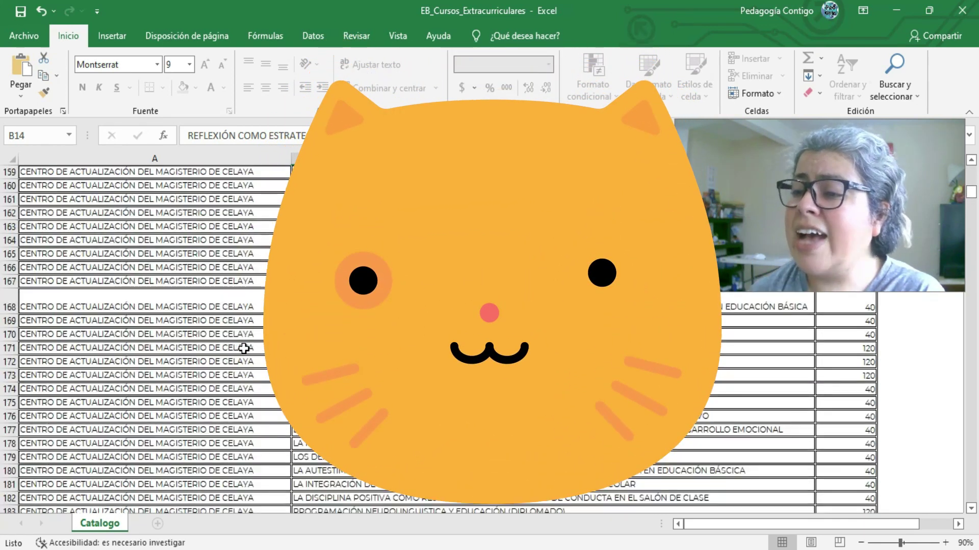
scroll(244, 348, up, 20)
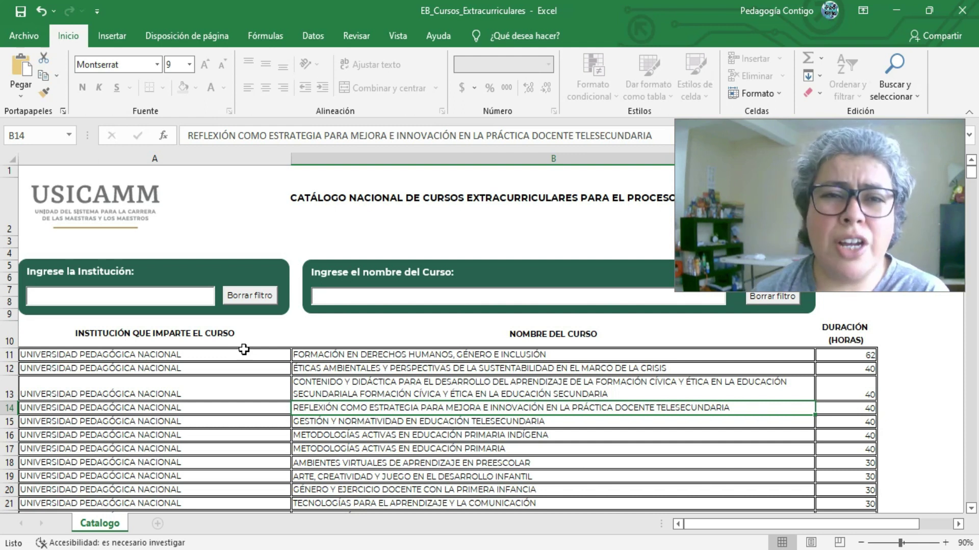
Step: Select the catalogue table from its row 10 headers through the last course to examine the list's extent
click(367, 436)
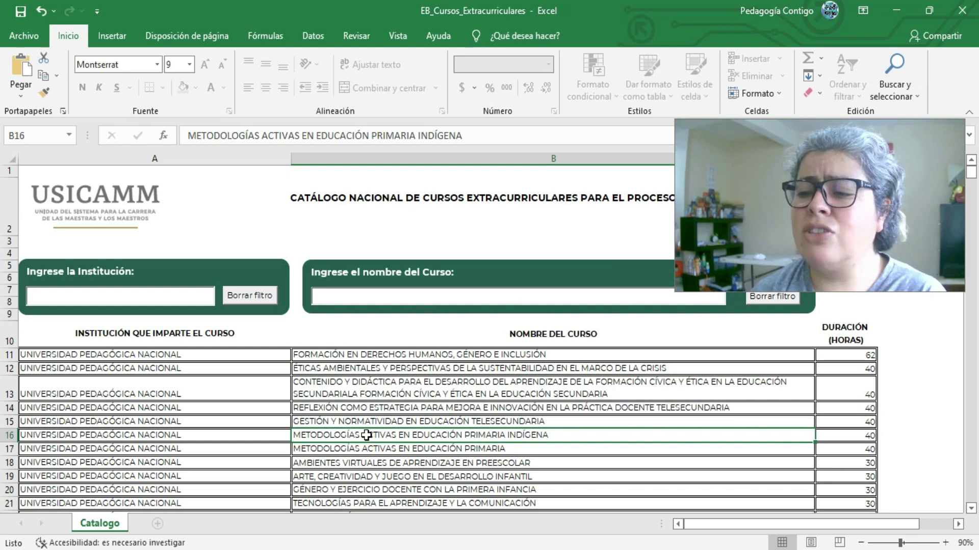
drag(96, 341, 831, 344)
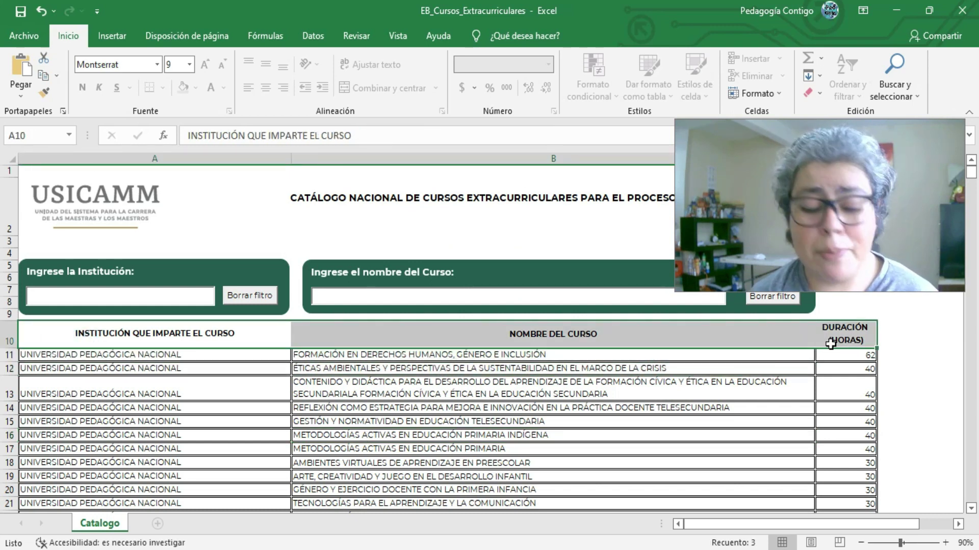
key(ctrl+shift+Down)
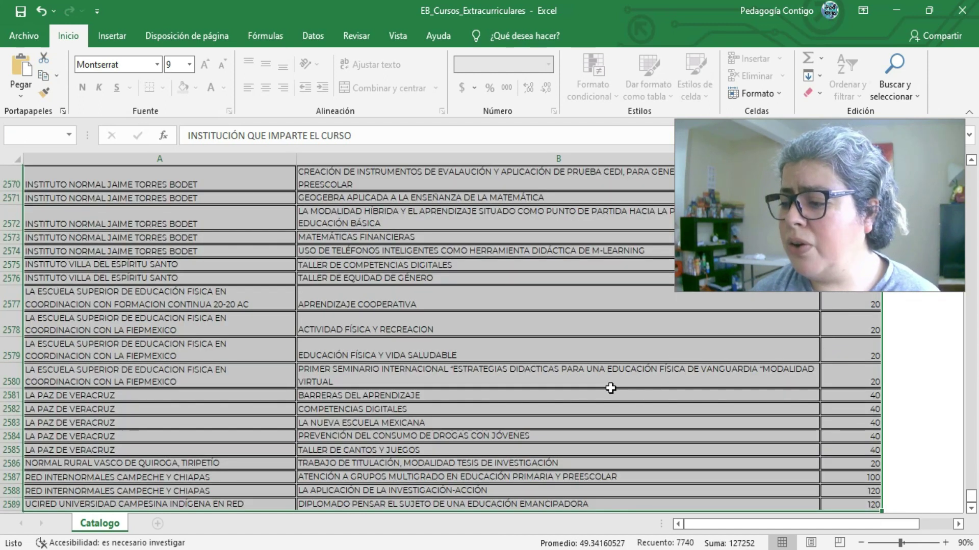
scroll(610, 388, down, 2)
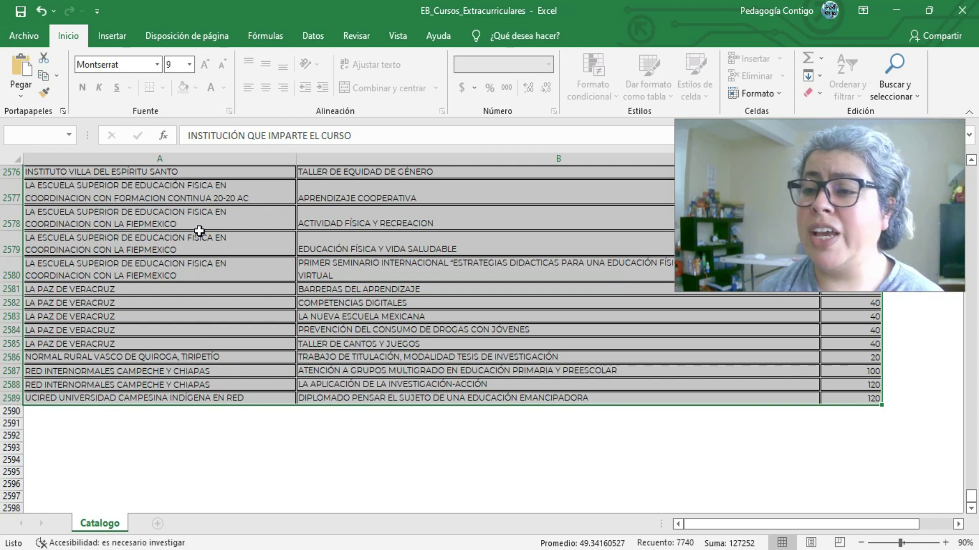
Step: Switch to the EB_Cursos_Extracurriculares_07_03_2022 workbook and select its table from the row 10 headers through the last course to check its extent
click(895, 12)
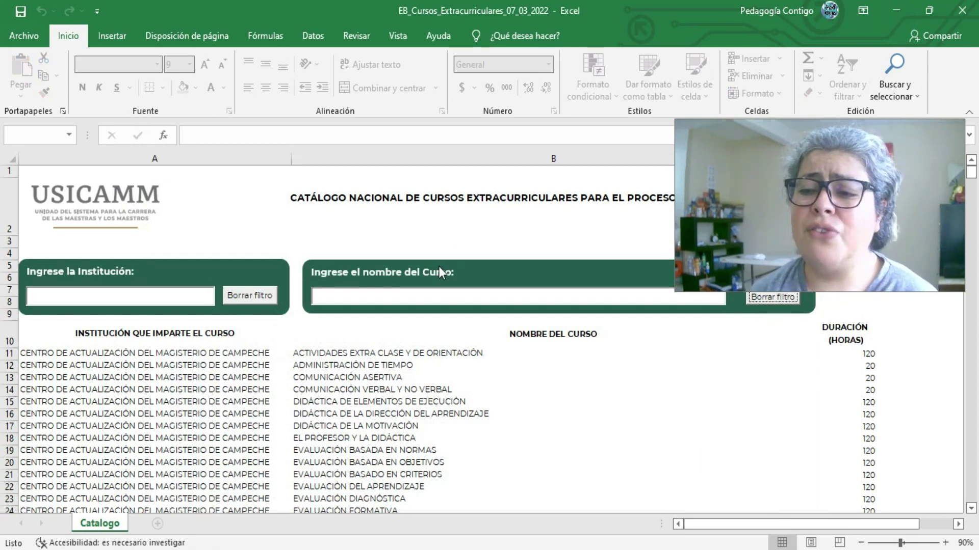
click(124, 367)
click(36, 341)
drag(35, 341, 854, 352)
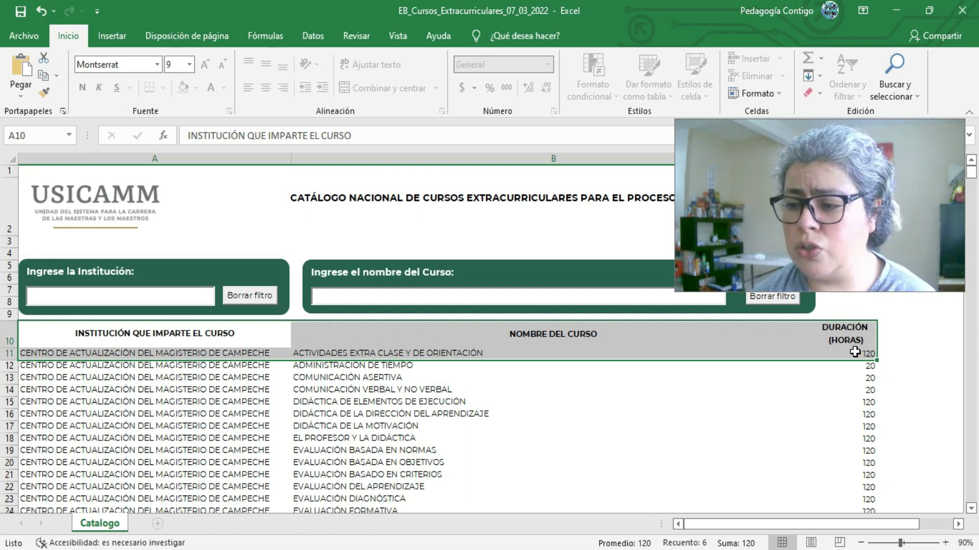
click(383, 426)
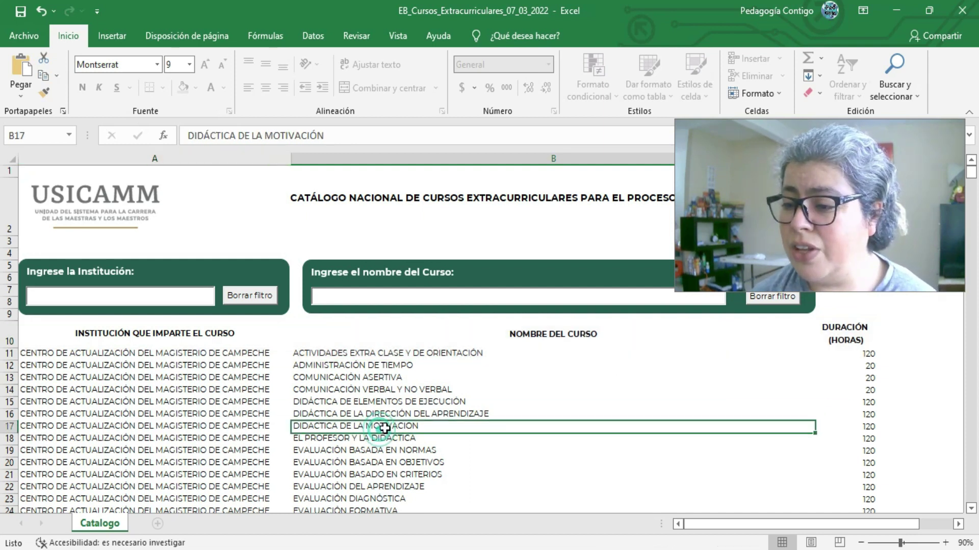
drag(79, 334, 836, 345)
key(ctrl+shift+Down)
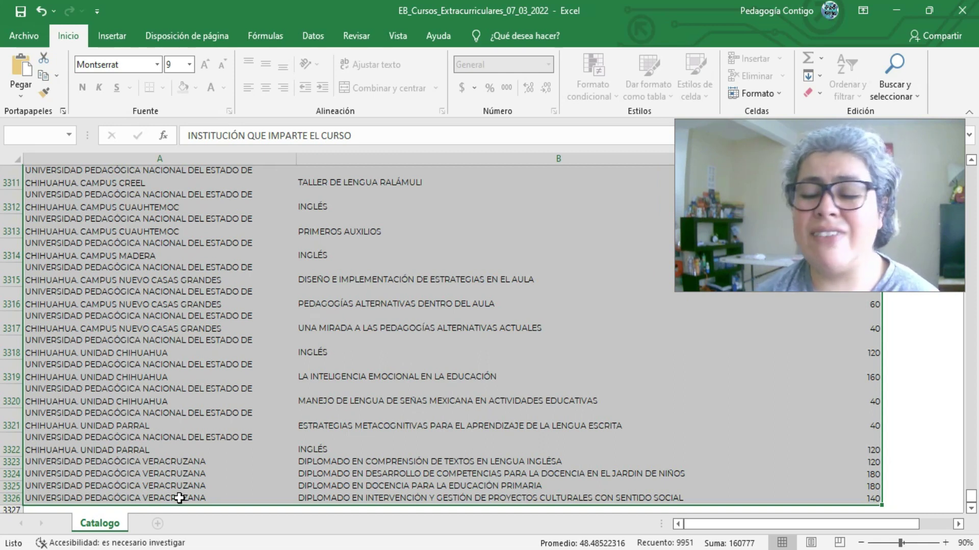
click(192, 404)
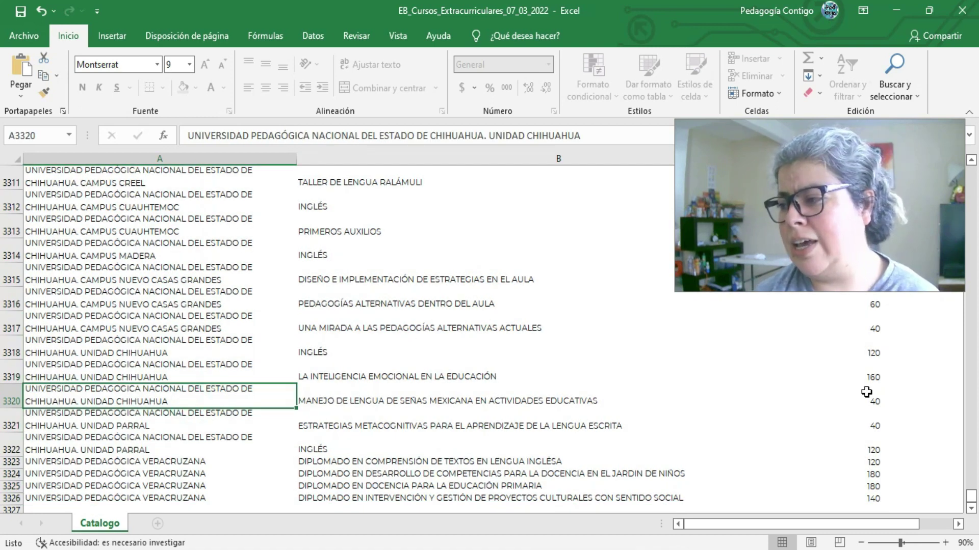
drag(971, 497, 973, 176)
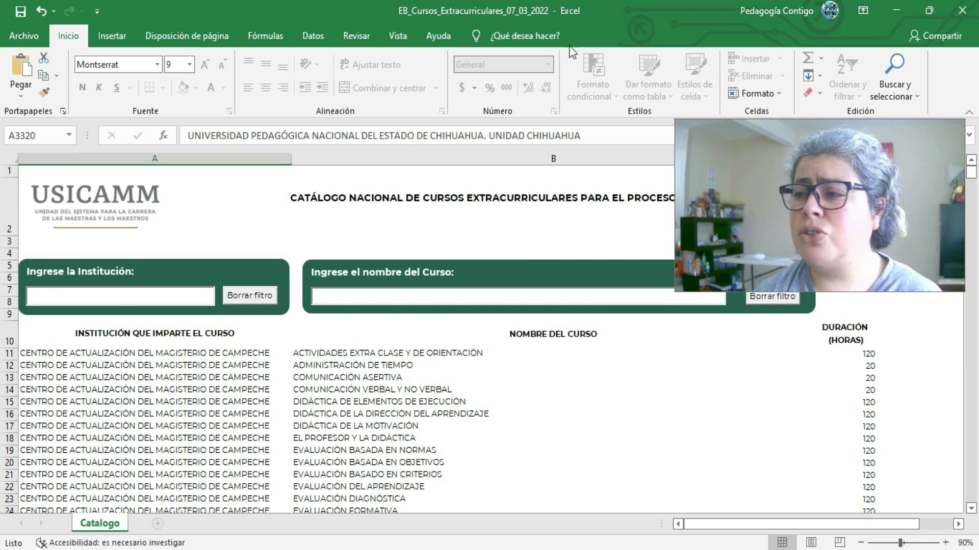
Step: Switch to the LISTAS 2 workbook and examine the header cells for the 14 February and 7 March 2022 lists
click(895, 11)
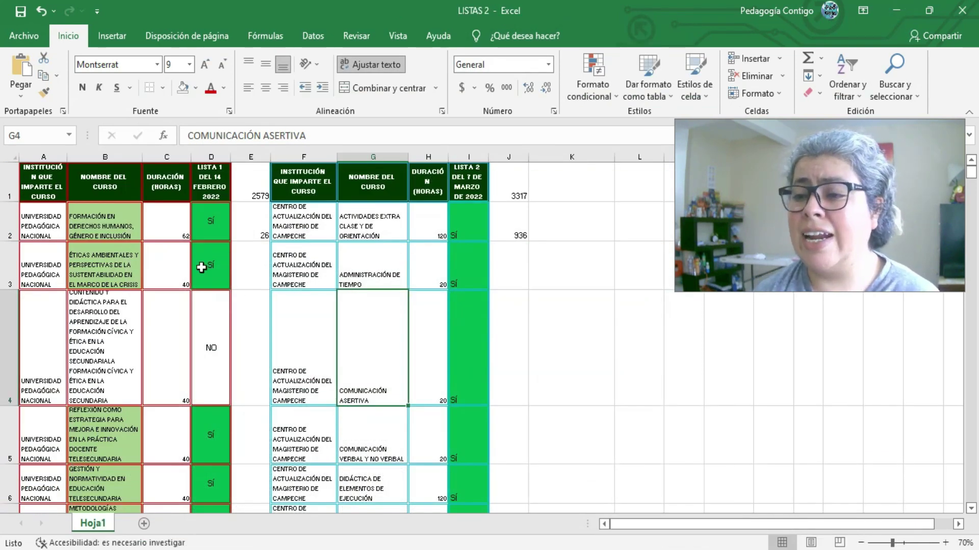
click(133, 181)
click(208, 183)
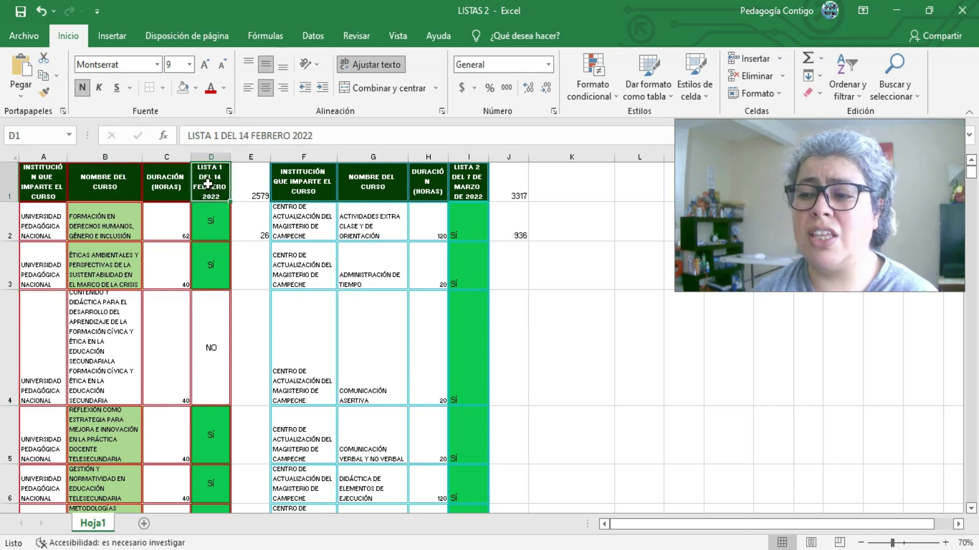
click(464, 177)
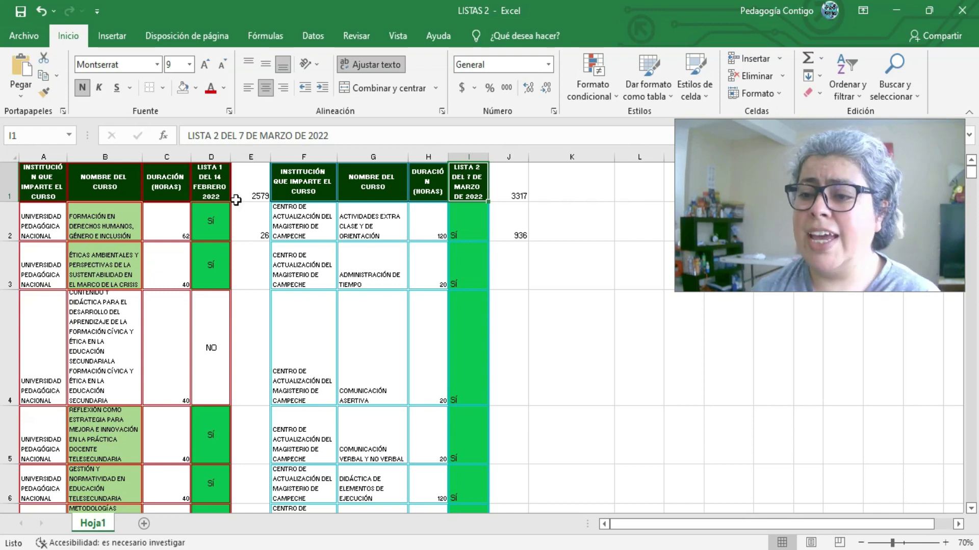
Step: Select all list 1 records in columns A to D from row 2 down to check where the list ends
click(32, 226)
drag(33, 226, 206, 229)
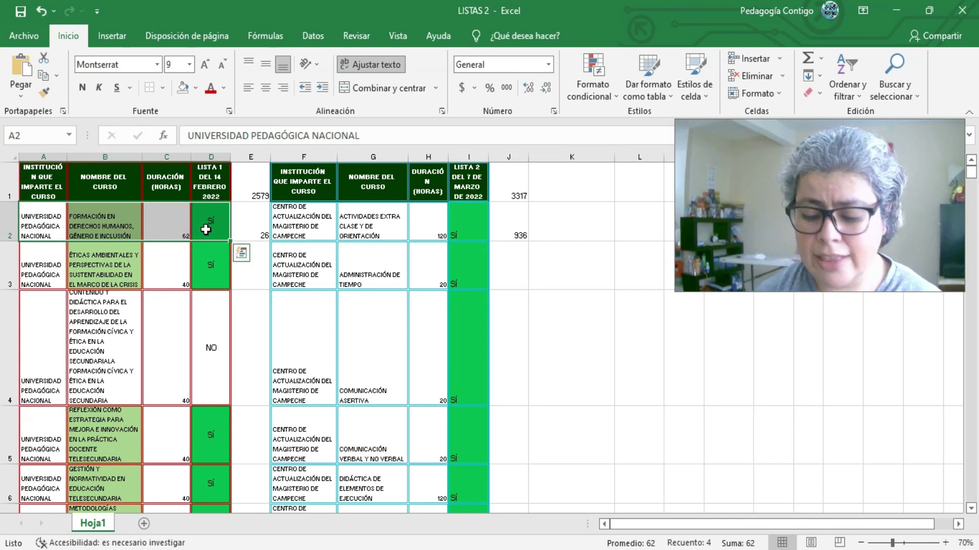
key(ctrl+shift+Down)
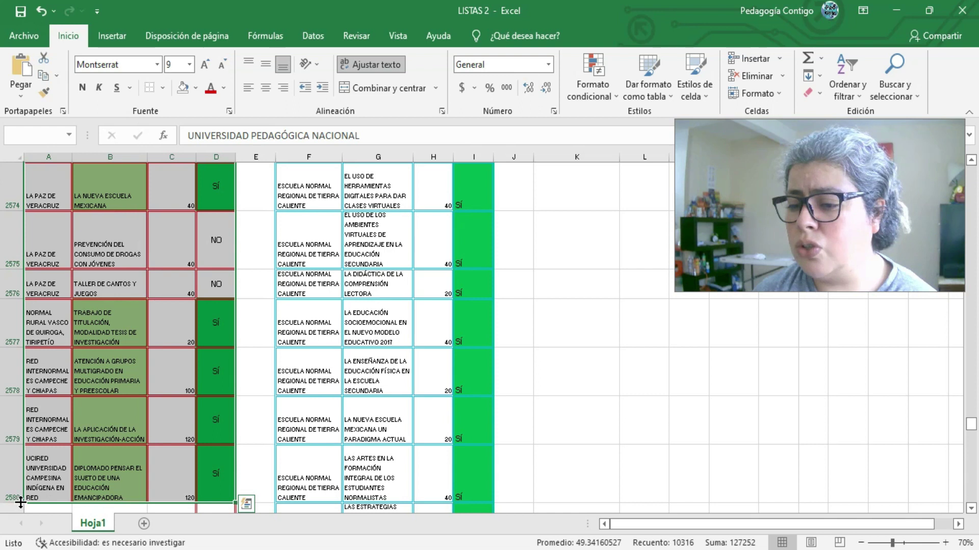
click(139, 479)
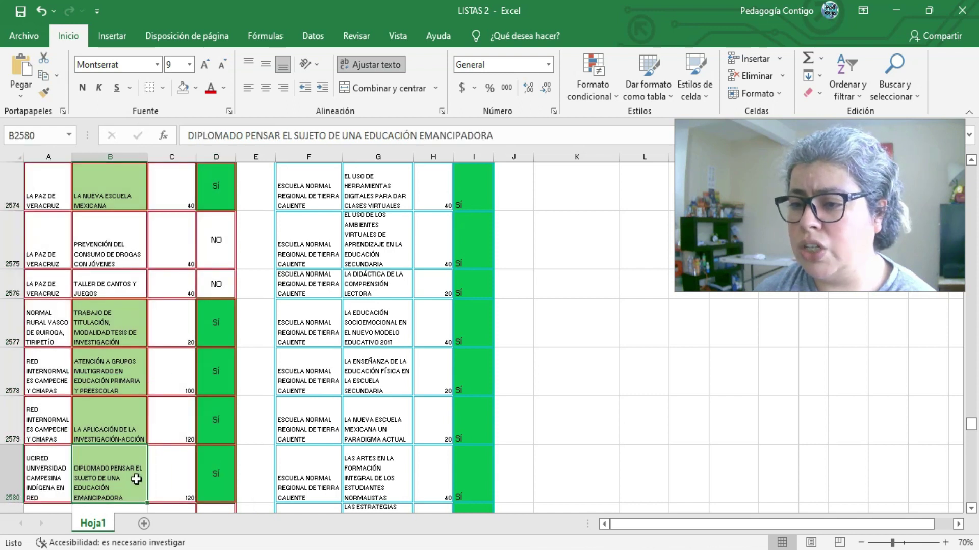
drag(971, 434, 971, 173)
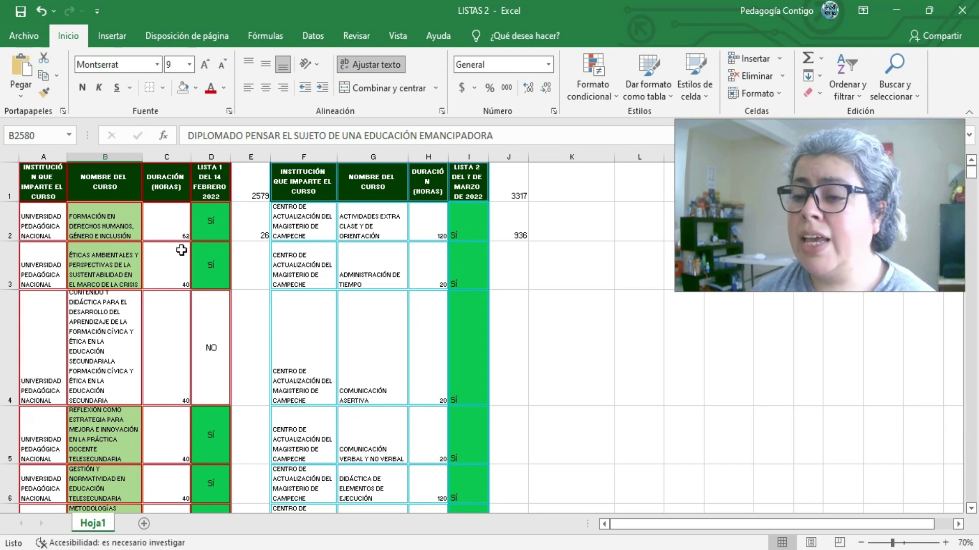
Step: Select all list 1 course names in column B from B2 down to review the range being compared
click(130, 259)
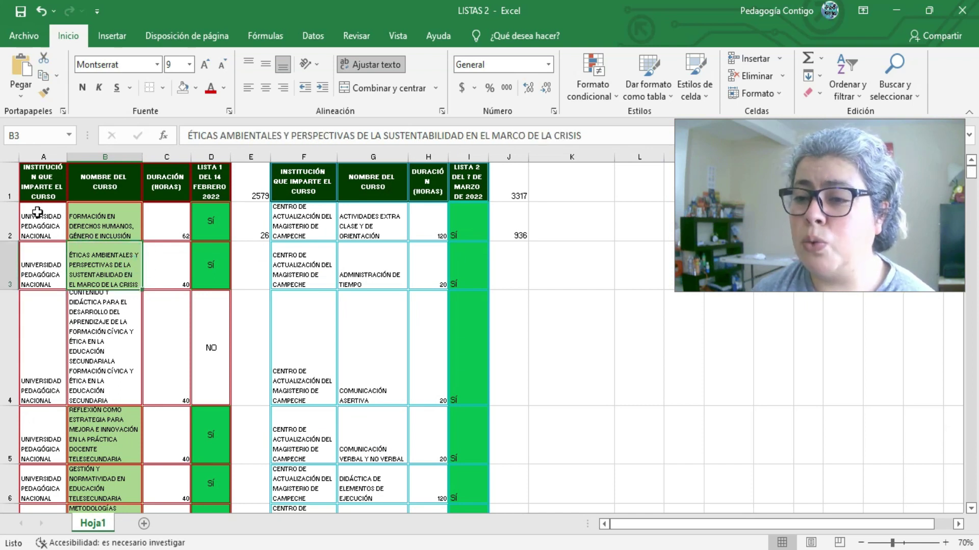
click(103, 226)
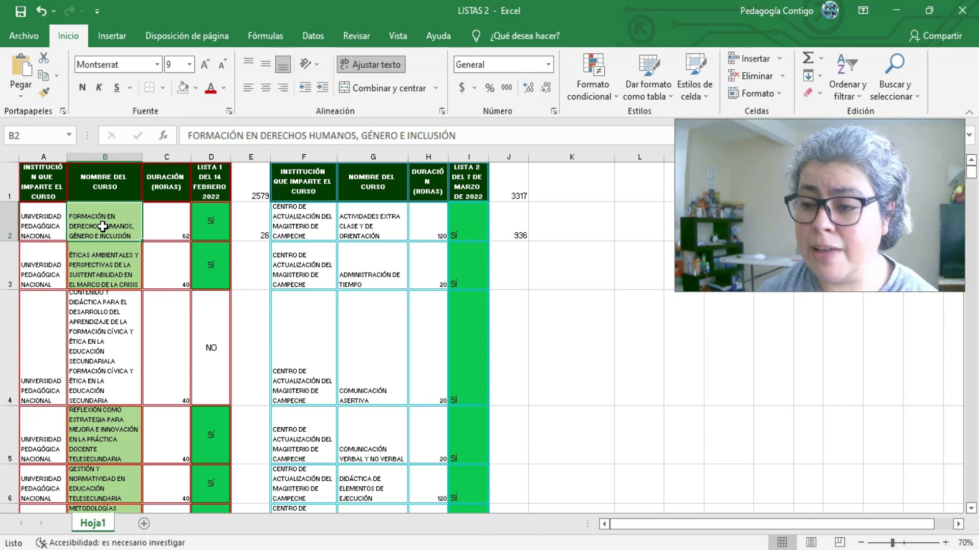
key(ctrl+shift+Down)
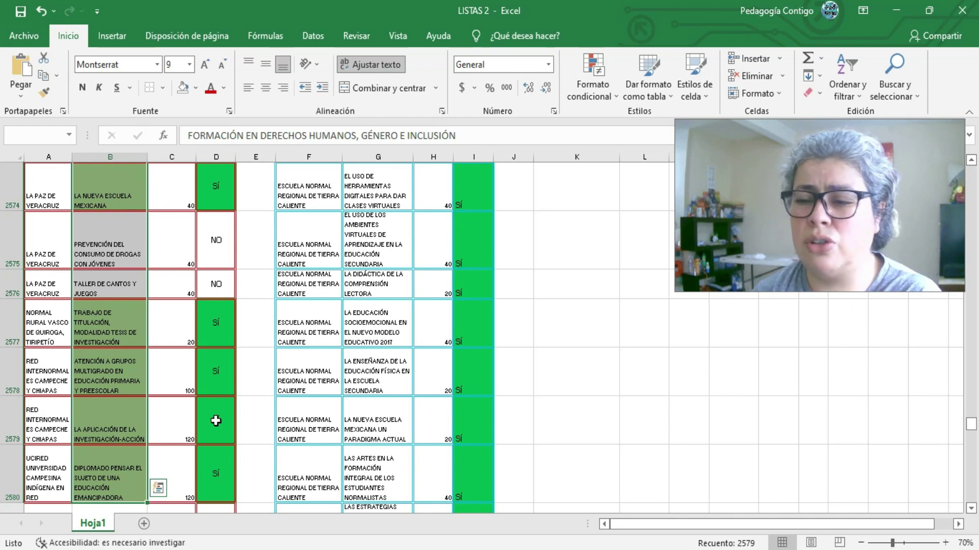
key(Escape)
drag(972, 433, 972, 171)
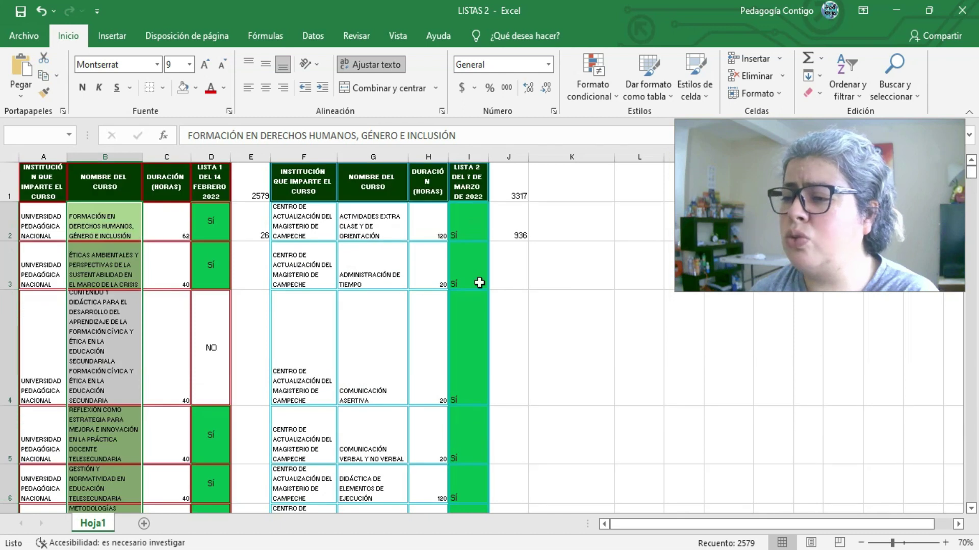
Step: Select all list 2 course names in column G from G2 down to review the comparison range
click(356, 277)
click(372, 225)
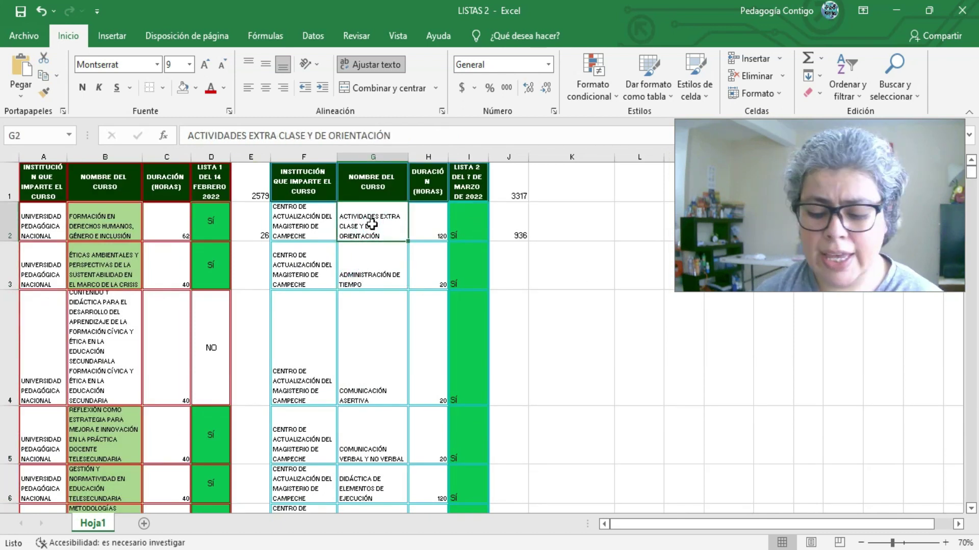
key(ctrl+shift+Down)
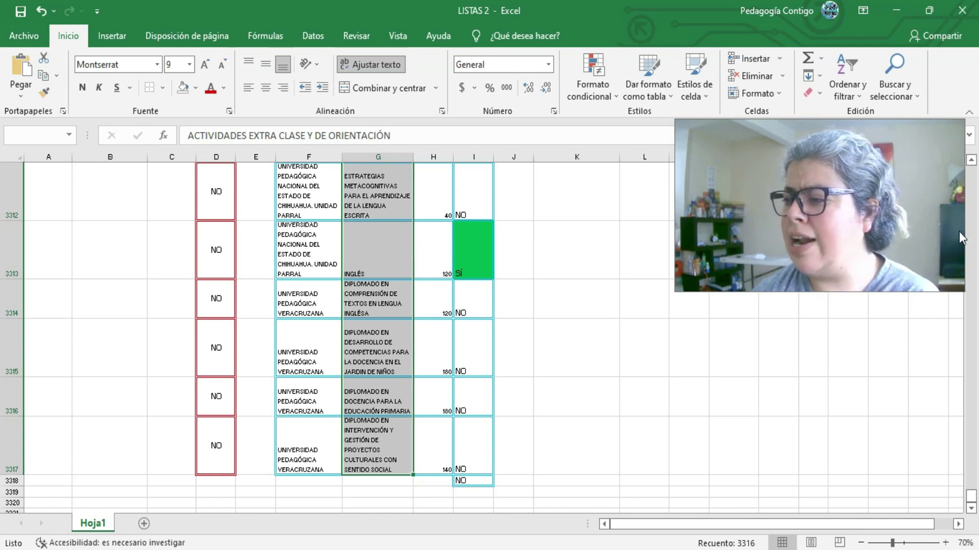
drag(970, 496, 973, 173)
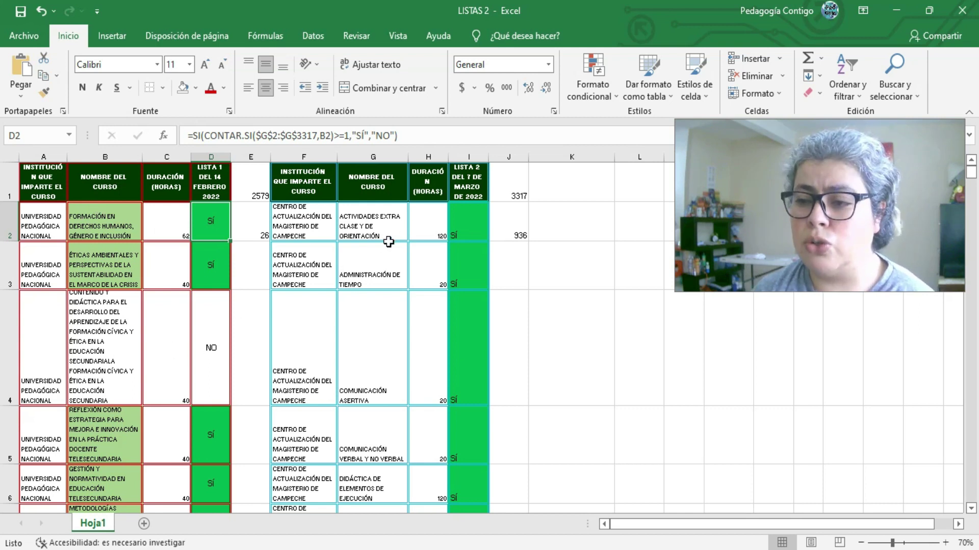
Step: Examine the list 1 course names in B2 and B4 alongside their comparison formulas in column D, then select G2 in list 2
click(100, 235)
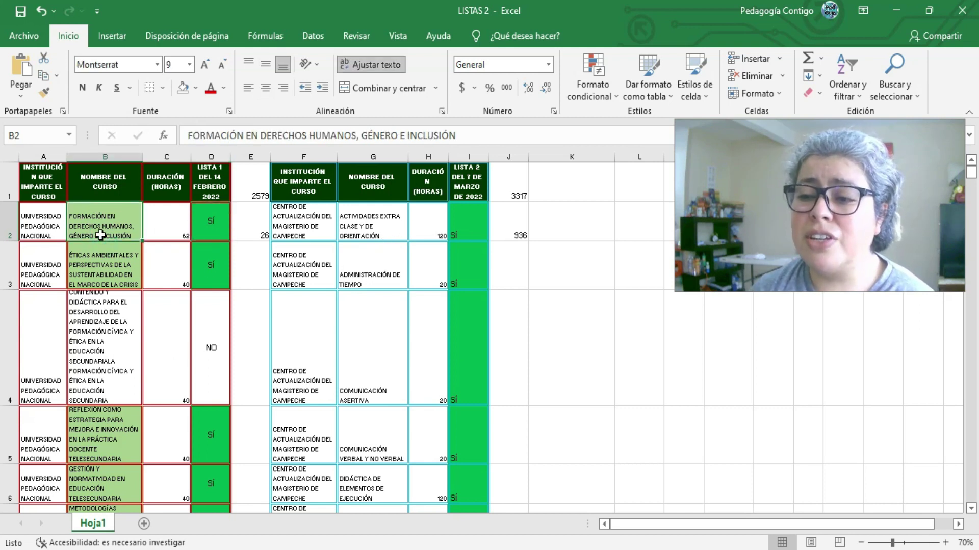
click(209, 226)
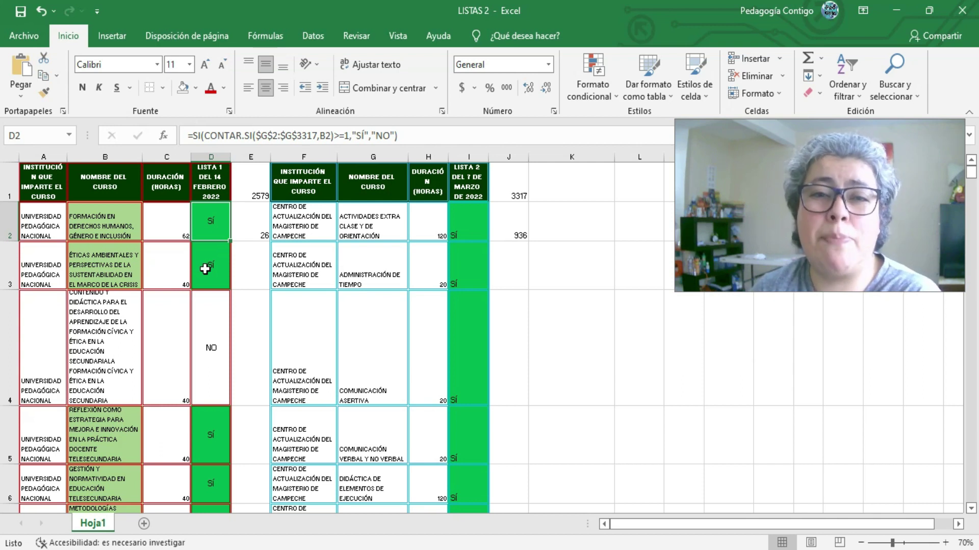
click(101, 358)
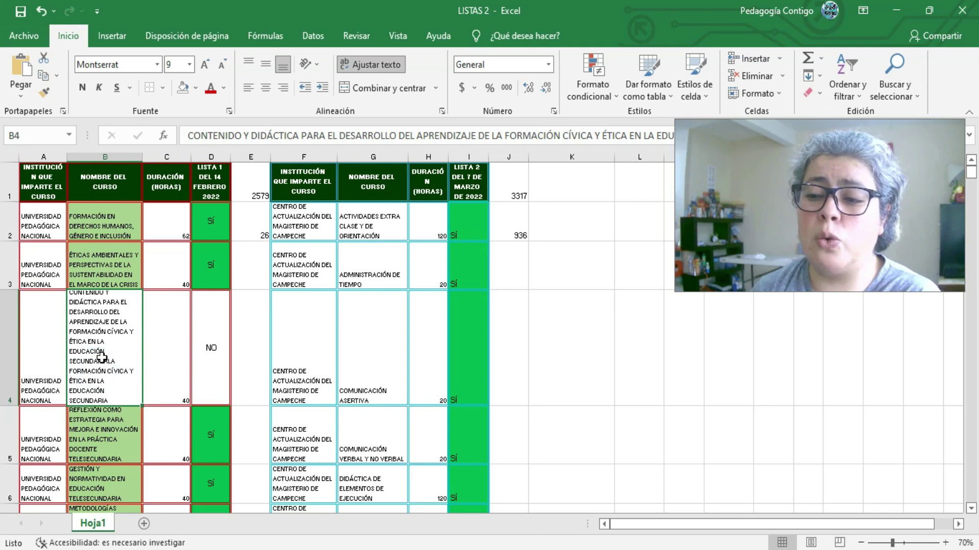
click(198, 356)
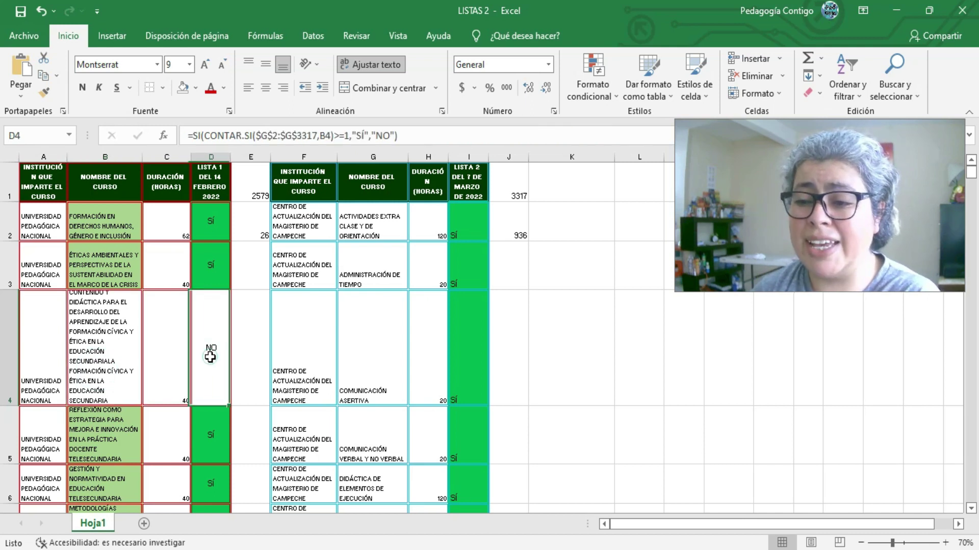
click(105, 349)
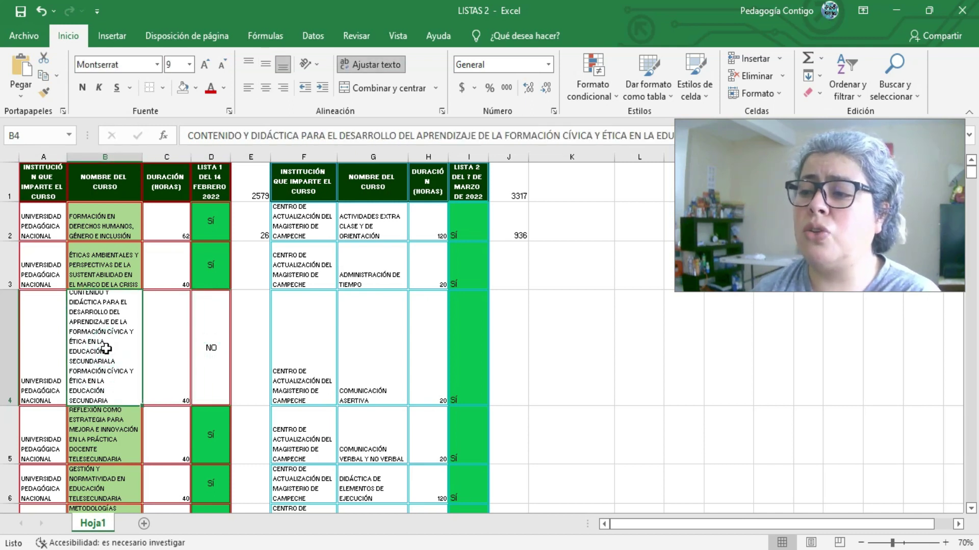
click(320, 135)
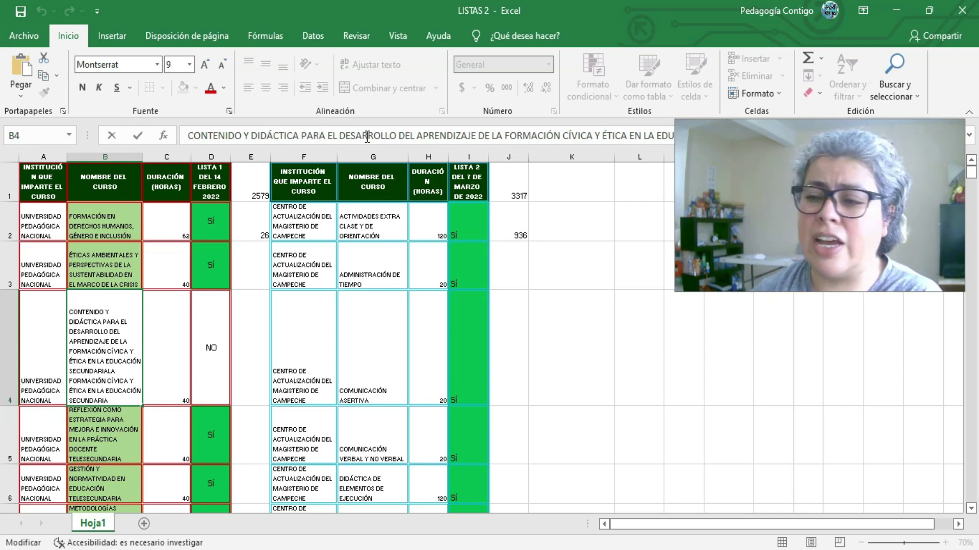
click(405, 237)
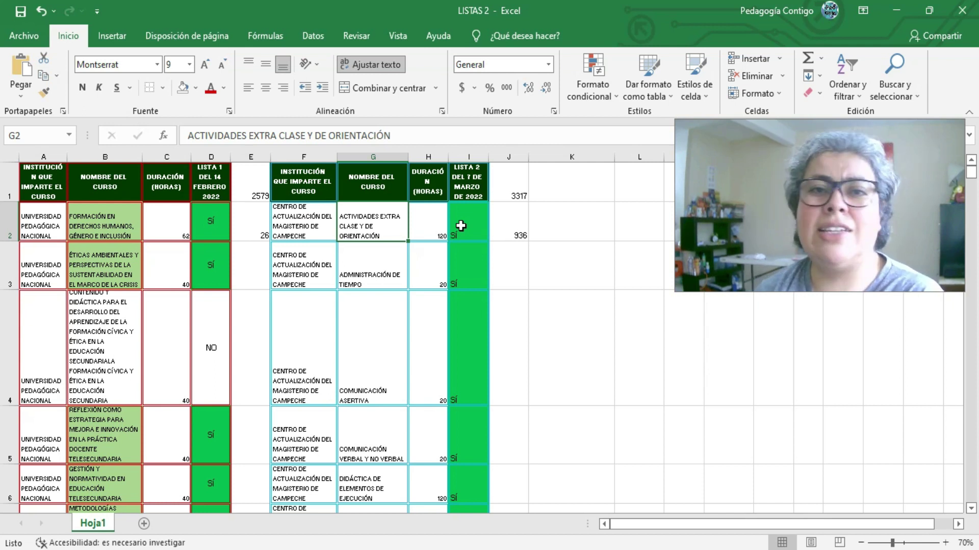
Step: Examine the comparison formulas in I2 and D2 alongside the institution and course names in row 2 of both lists
click(463, 227)
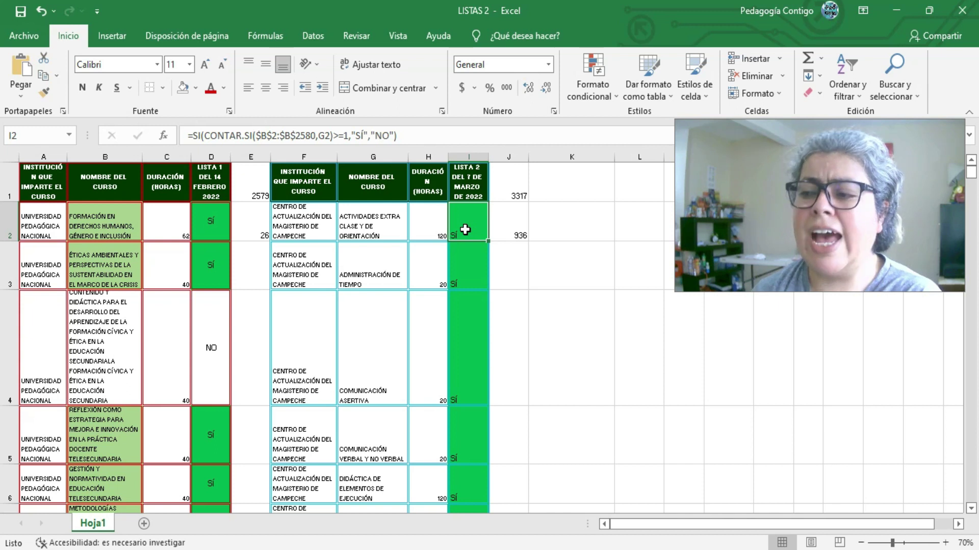
click(420, 260)
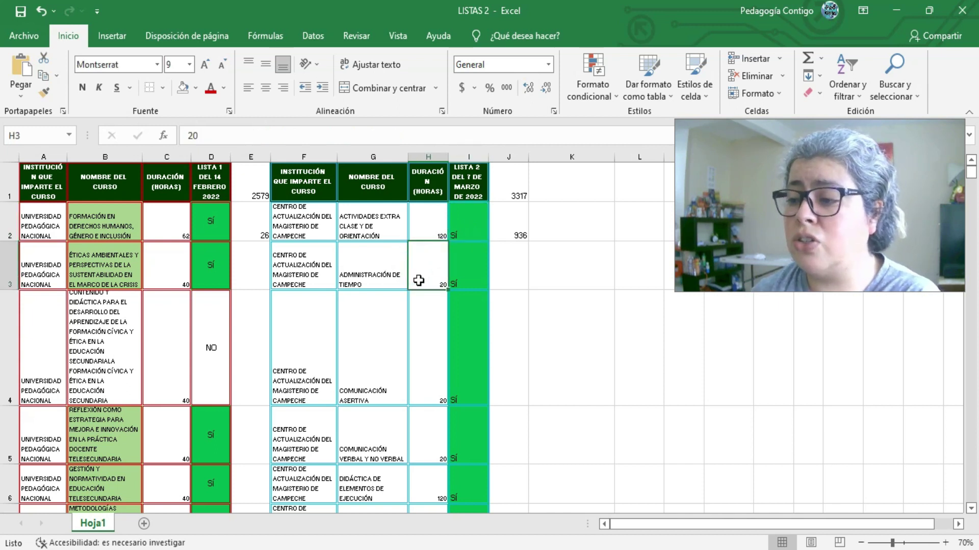
scroll(418, 280, down, 6)
scroll(418, 280, up, 6)
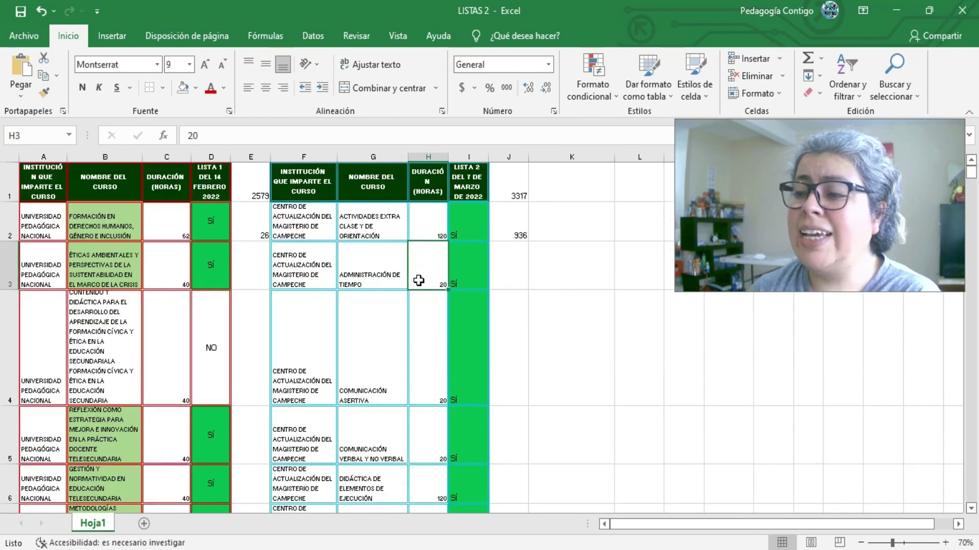
click(362, 237)
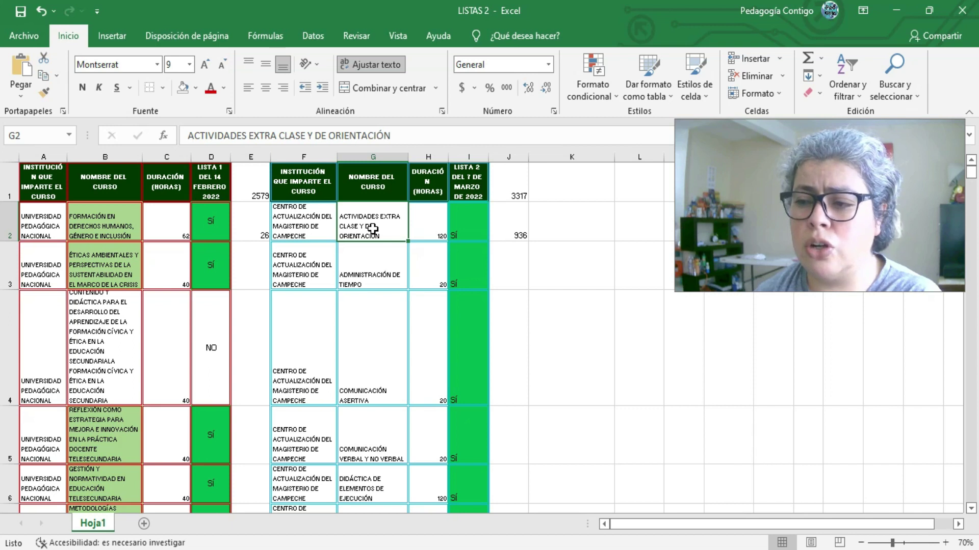
click(47, 222)
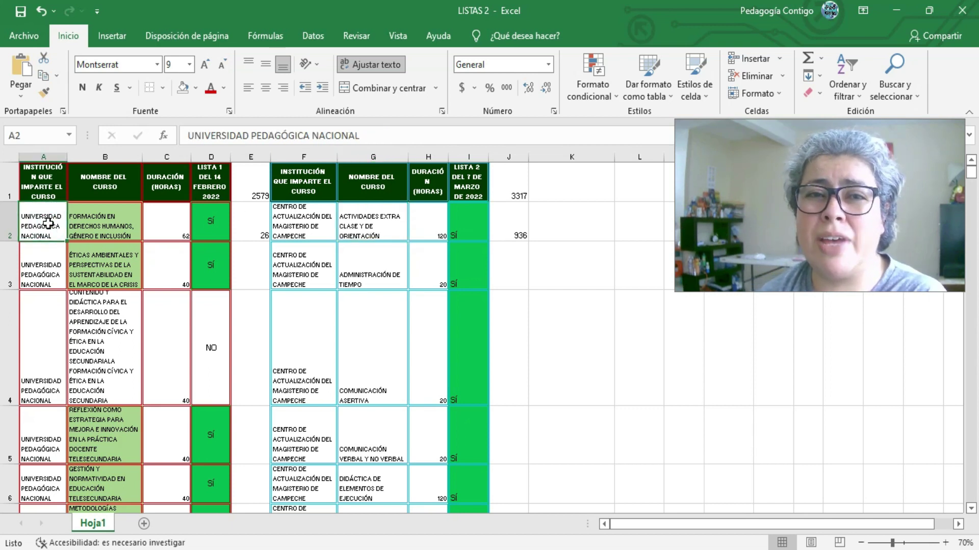
click(297, 236)
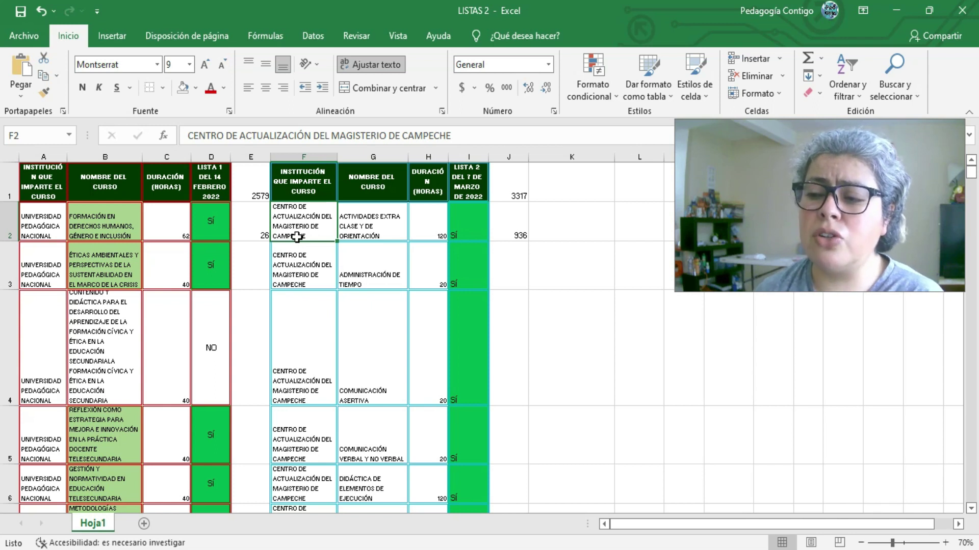
click(396, 239)
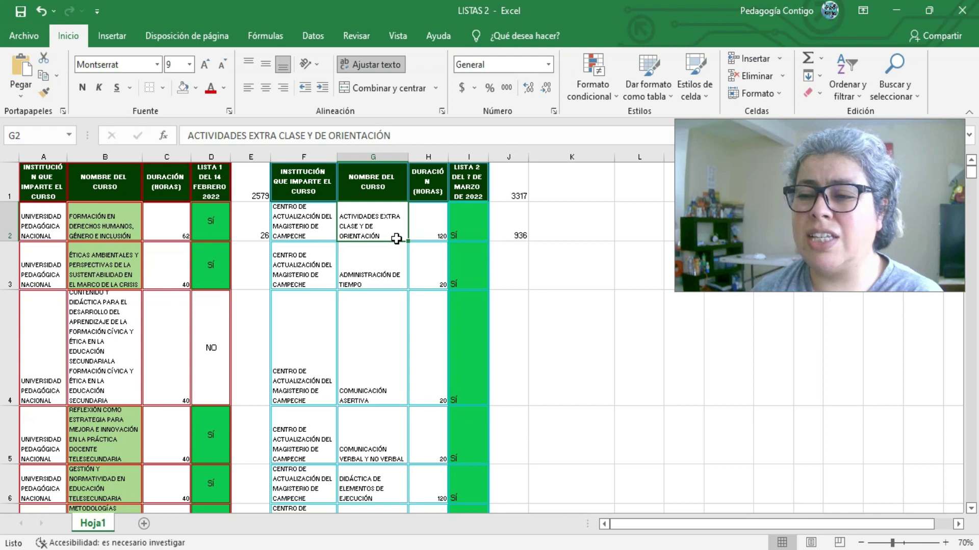
click(206, 223)
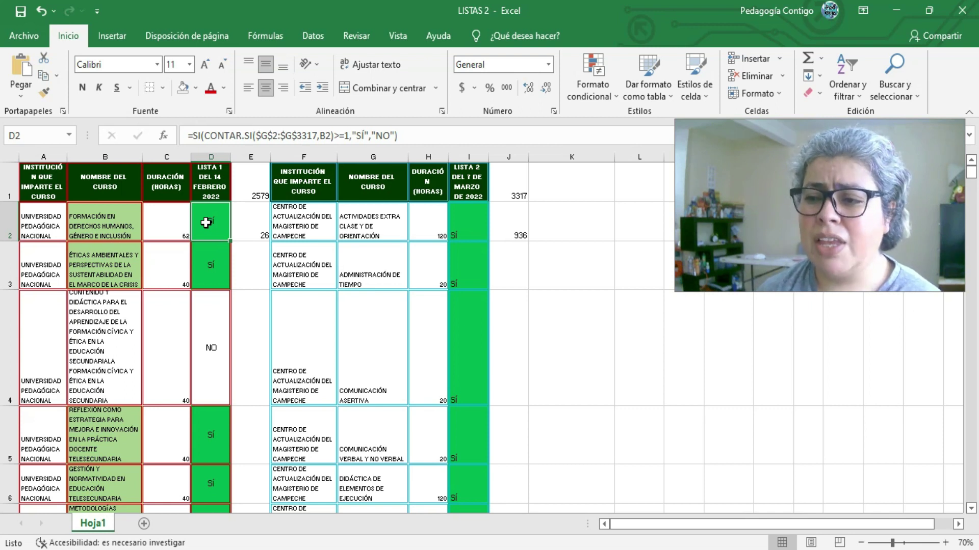
Step: Turn on filters for the header row and filter the list 1 comparison column D to show only SÍ
click(210, 183)
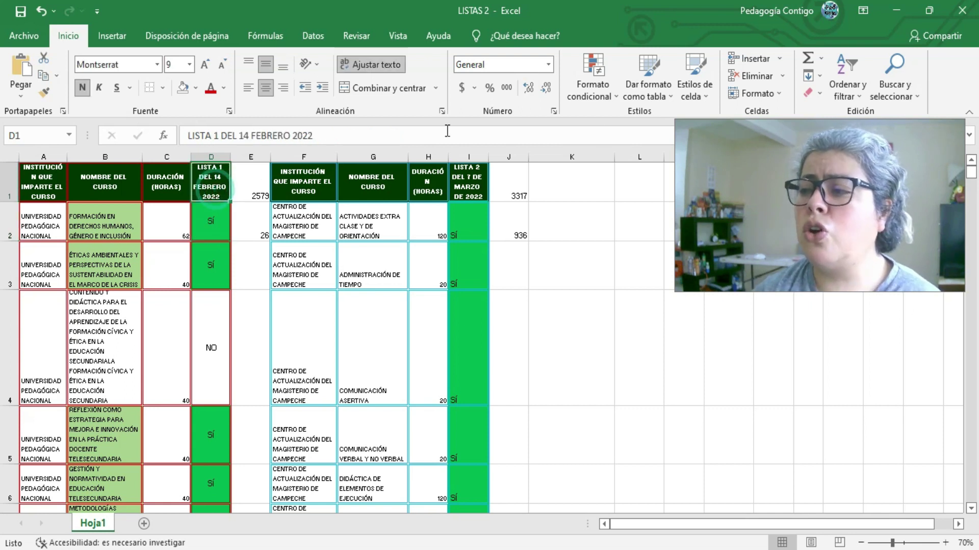
click(856, 95)
click(855, 170)
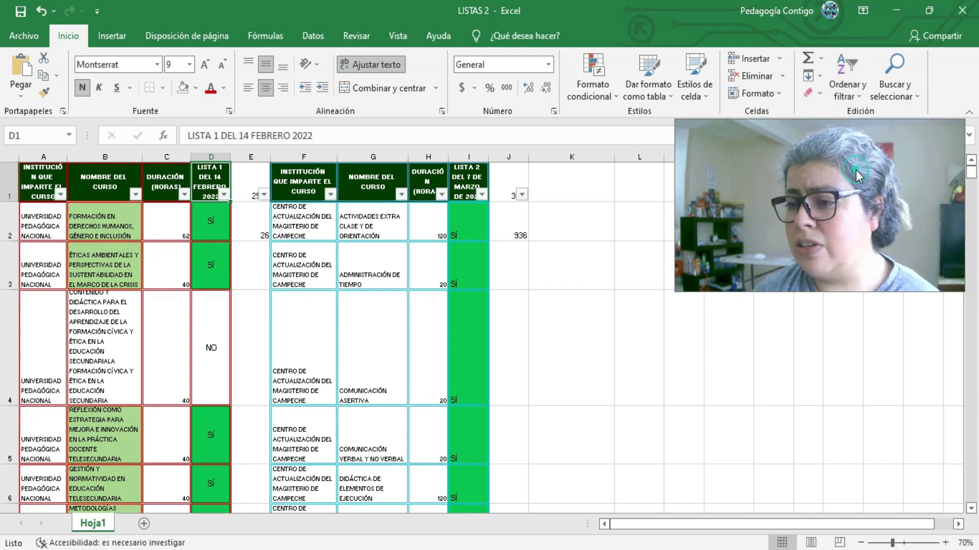
click(224, 195)
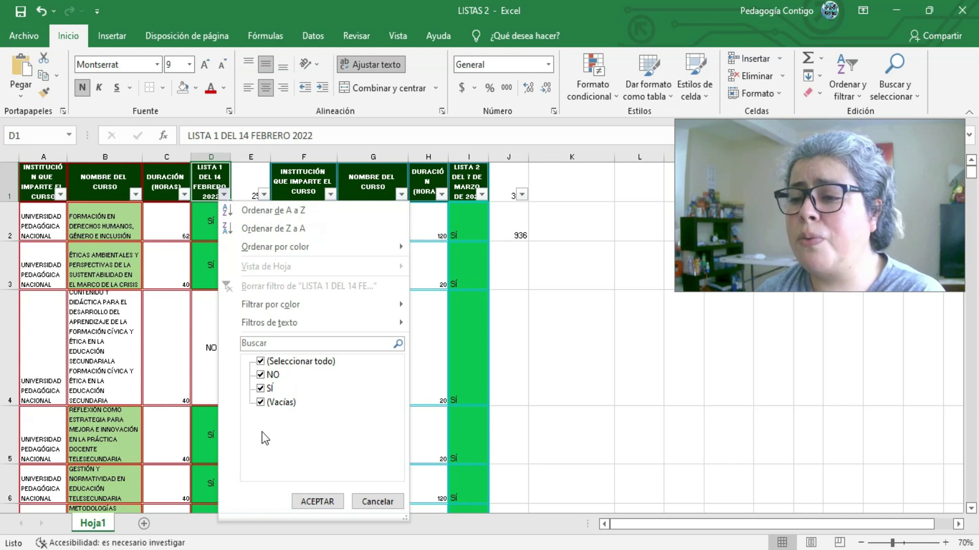
click(260, 375)
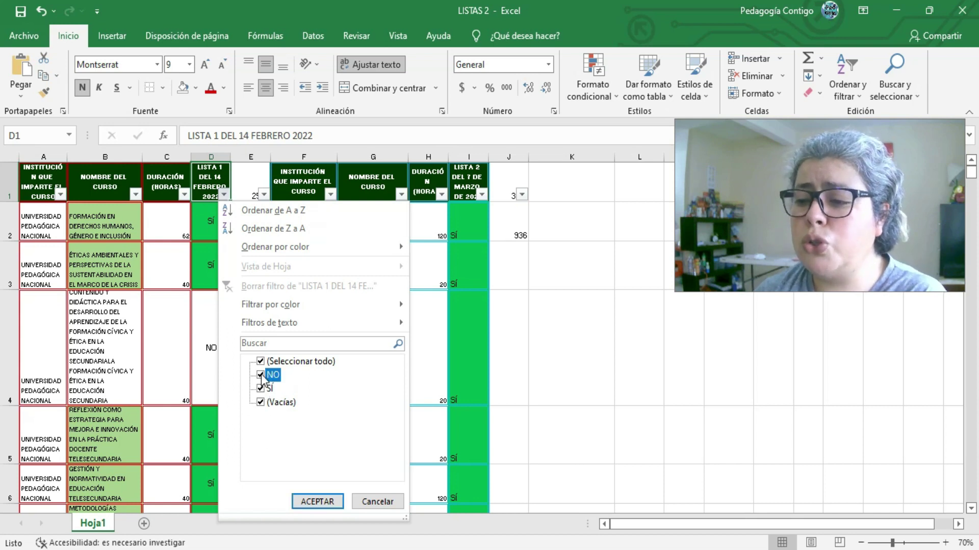
click(261, 402)
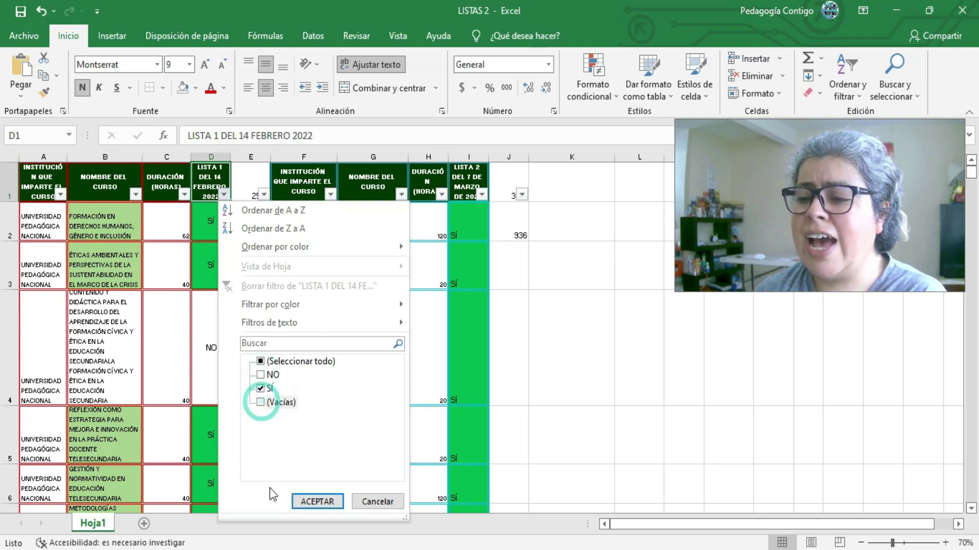
click(318, 502)
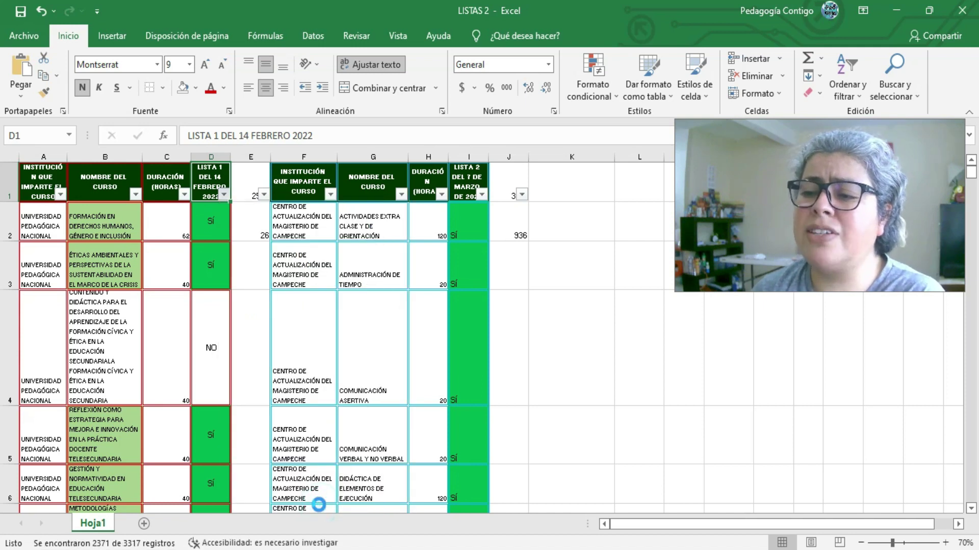
Step: Select the filtered SÍ results in column D from D2 to D2580 to count the list 1 courses found in list 2
click(216, 247)
drag(218, 220, 210, 426)
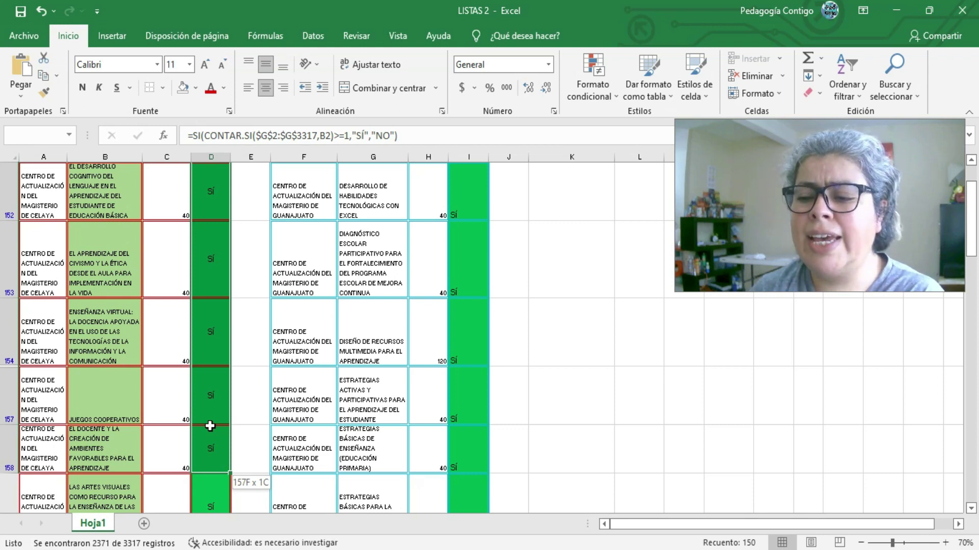
drag(211, 519, 199, 488)
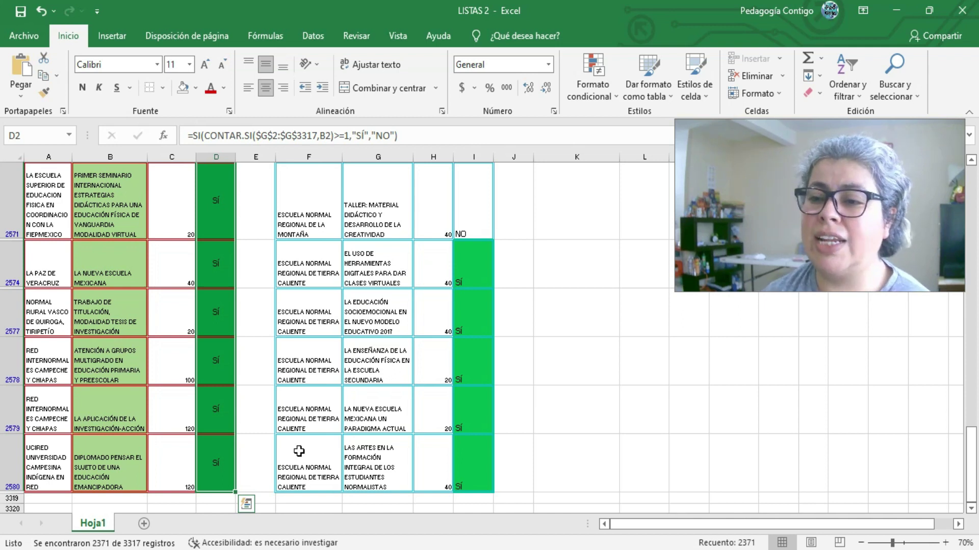
click(131, 375)
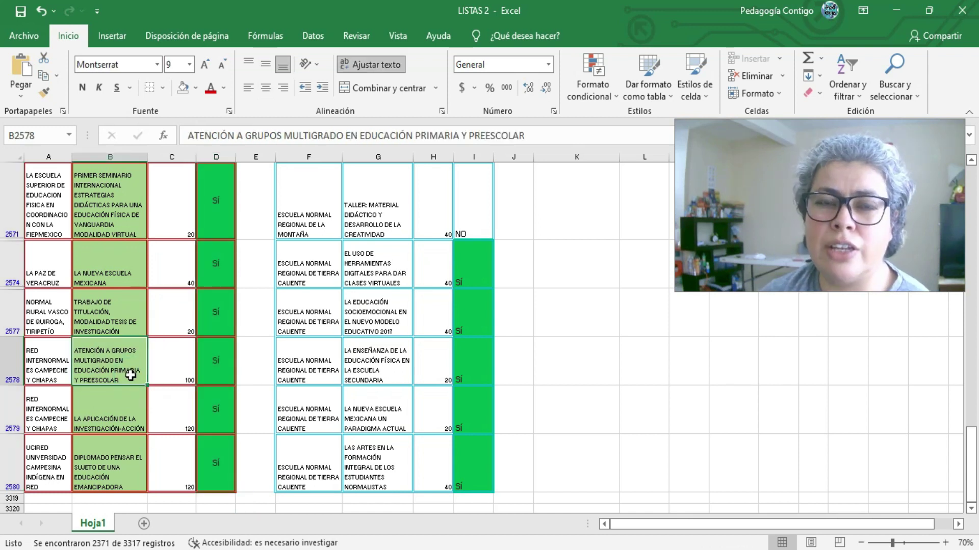
click(390, 278)
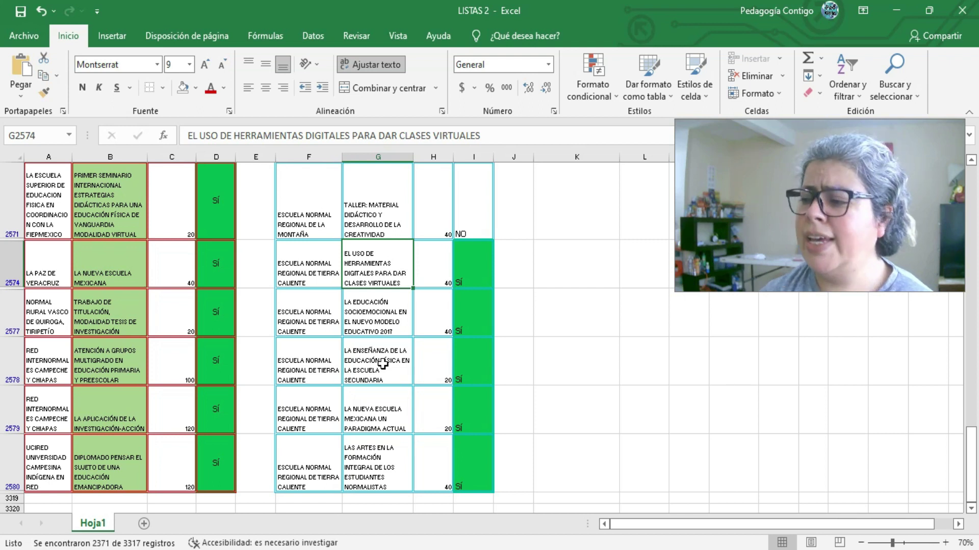
Step: Change the filter on the list 1 comparison column D to show NO and blank entries, excluding SÍ
drag(971, 448, 975, 186)
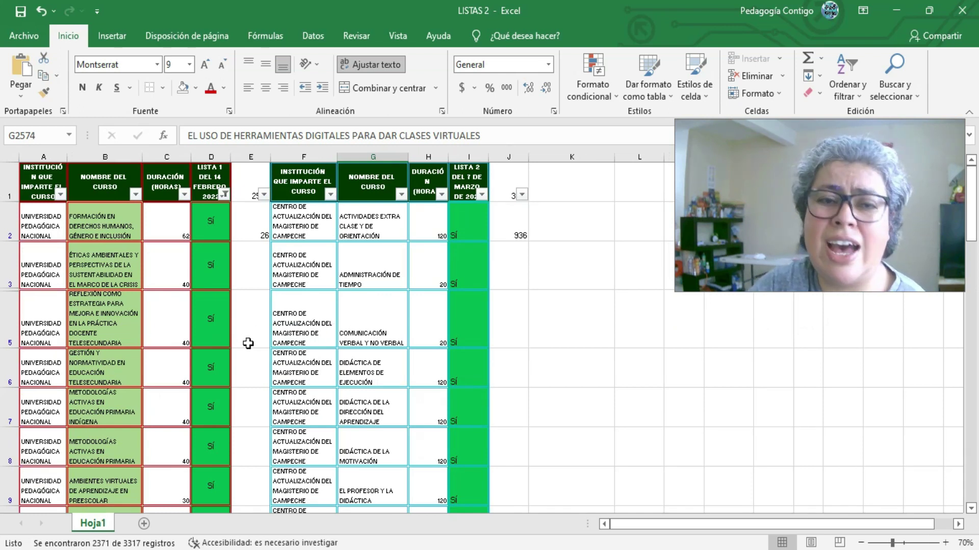
click(224, 195)
click(260, 375)
click(260, 388)
click(260, 402)
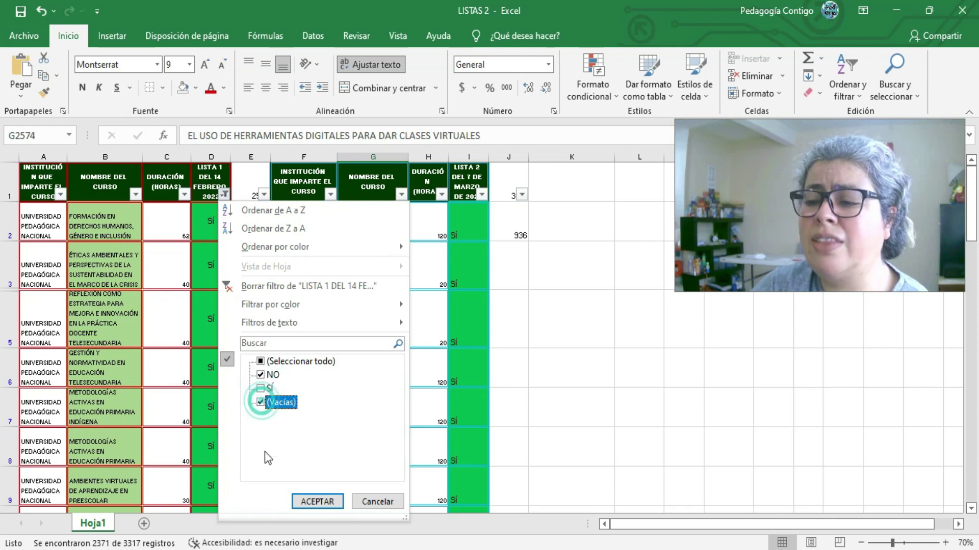
click(317, 502)
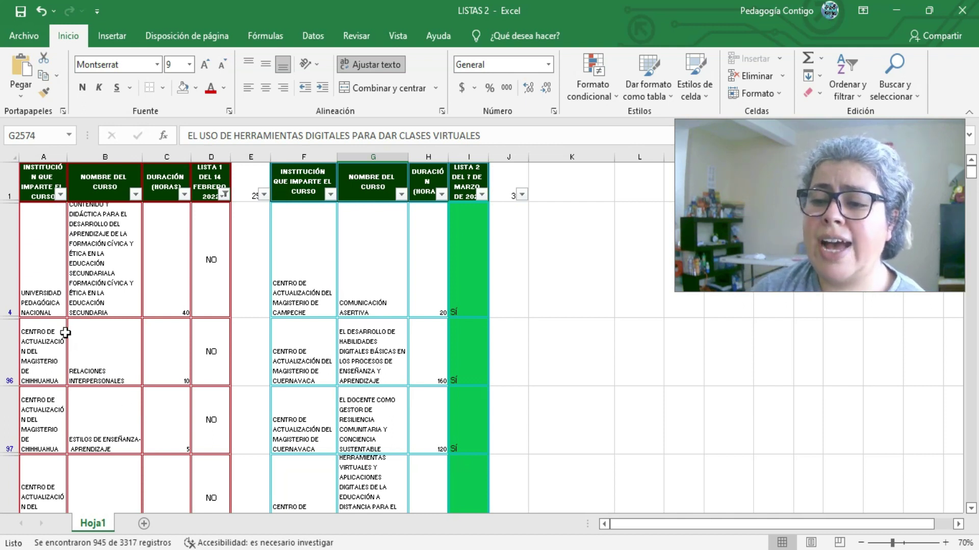
Step: Examine the institutions and course names of the filtered NO records in rows 4, 96 and 97, plus list 2's G4
click(38, 307)
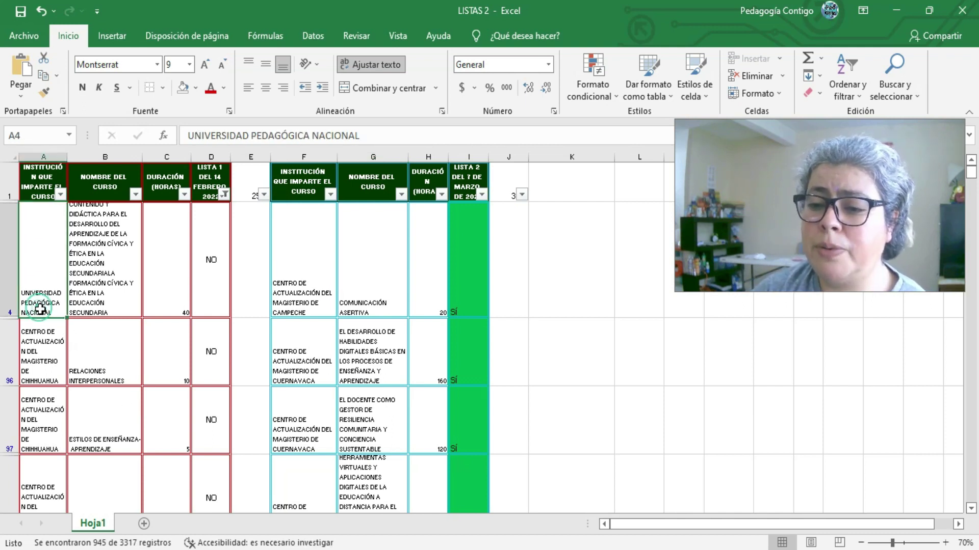
click(101, 286)
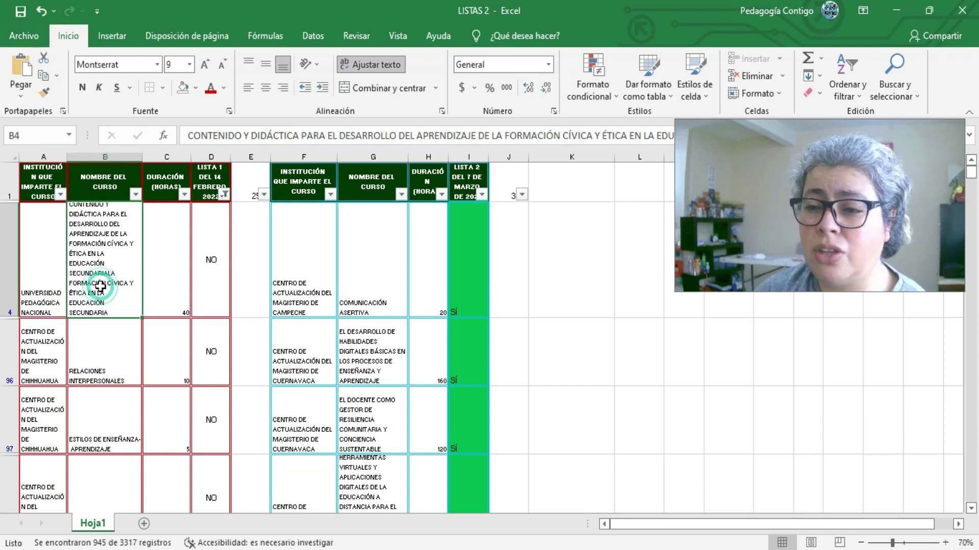
click(43, 364)
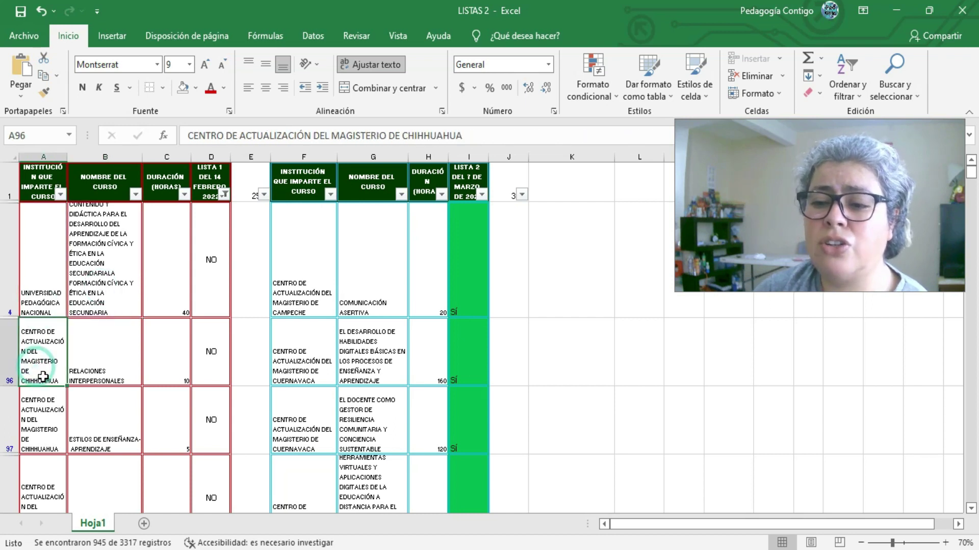
click(105, 378)
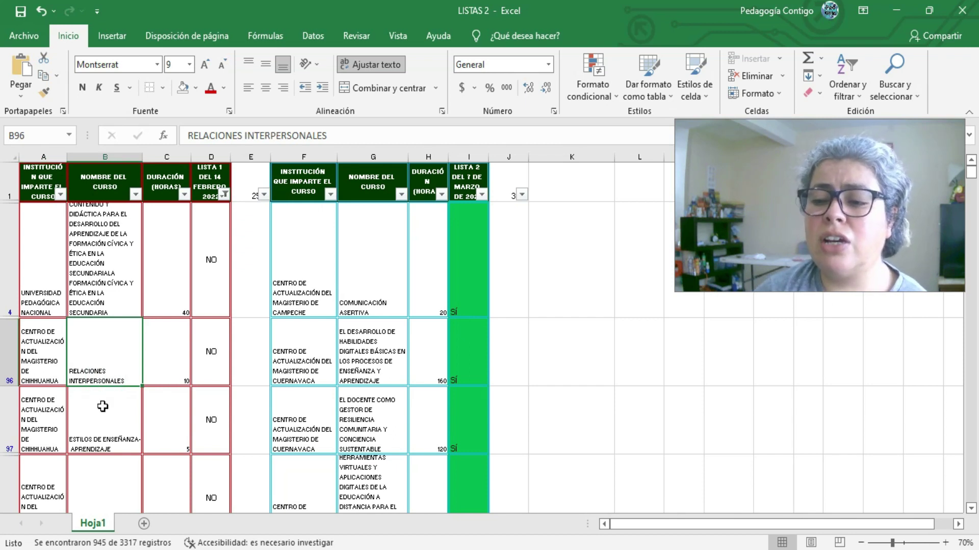
click(98, 449)
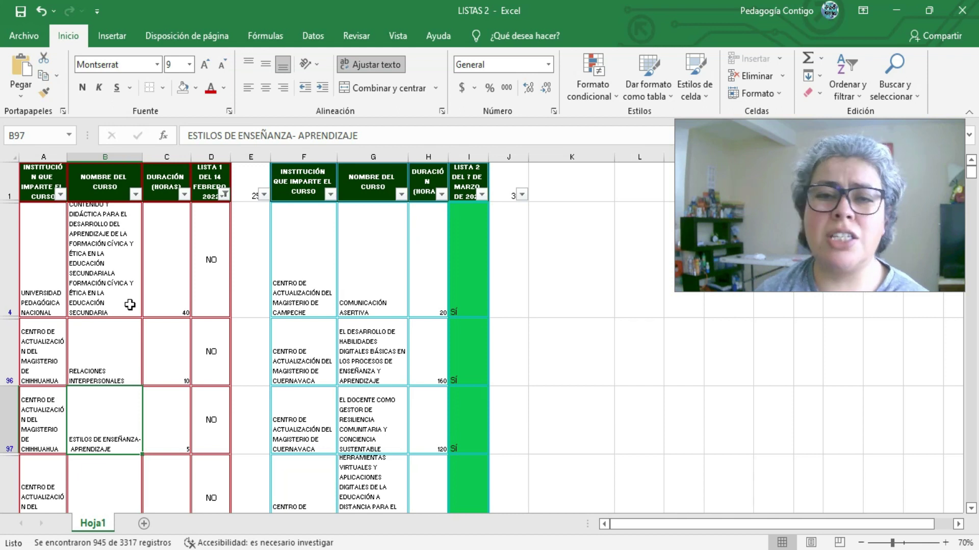
click(357, 244)
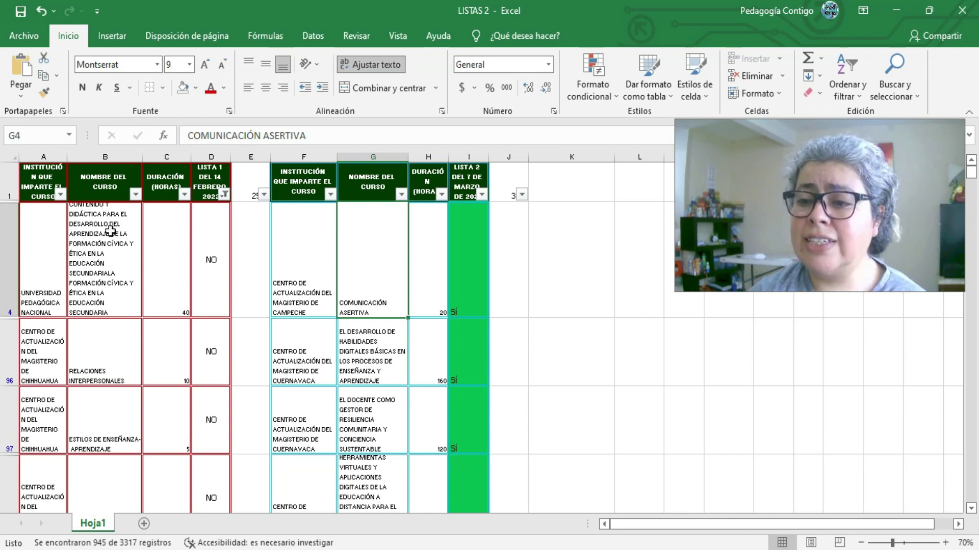
Step: Select all filtered list 1 course names in column B from B4 down to count the courses missing from list 2
click(104, 249)
key(ctrl+shift+Down)
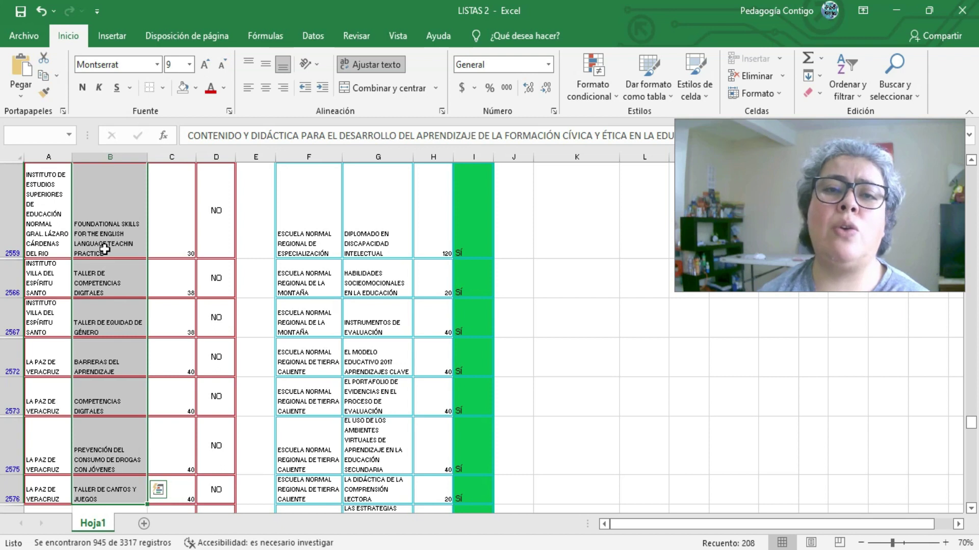
click(94, 357)
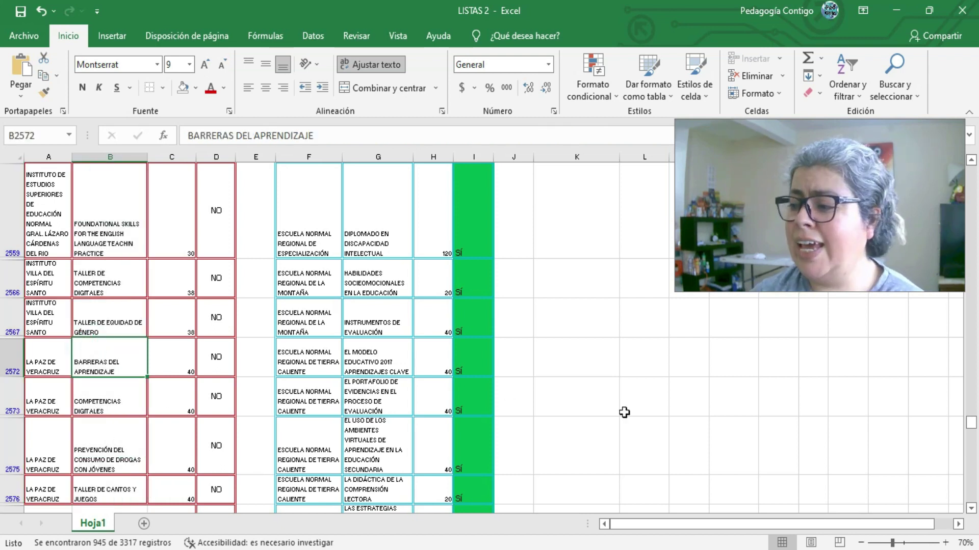
Step: Review the unmatched list 1 course names in B4, B97 and B111 to choose one to look up in the catalogue
drag(971, 422, 971, 379)
drag(976, 279, 971, 168)
click(87, 370)
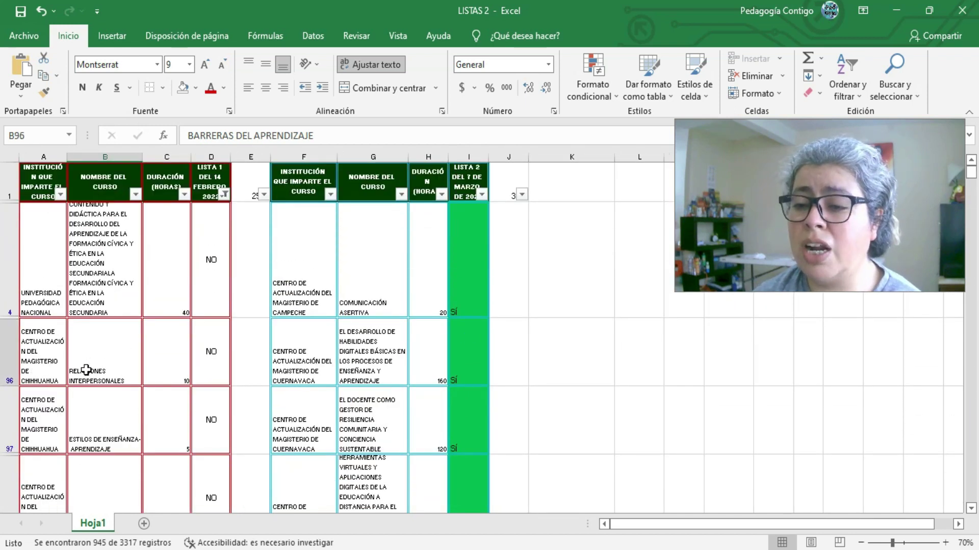
click(101, 305)
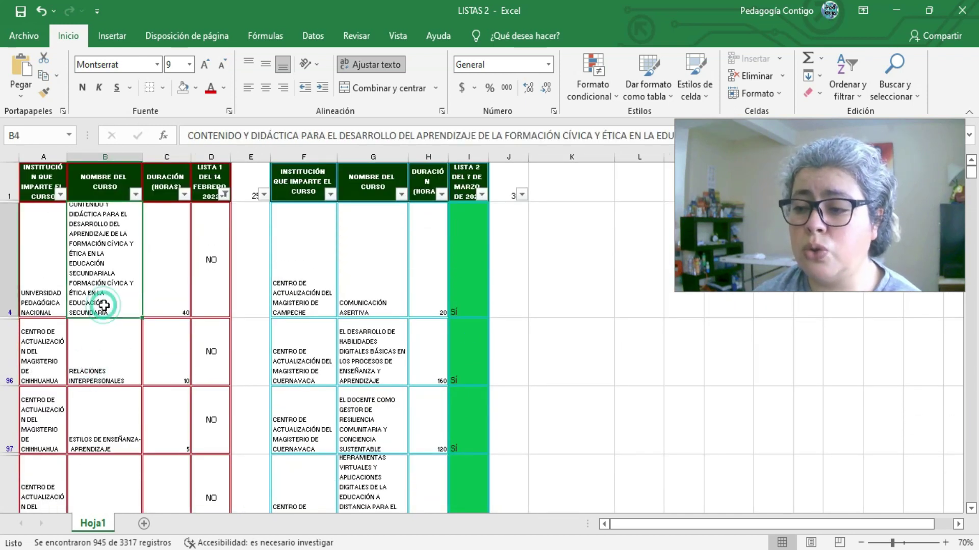
click(110, 448)
scroll(111, 441, down, 1)
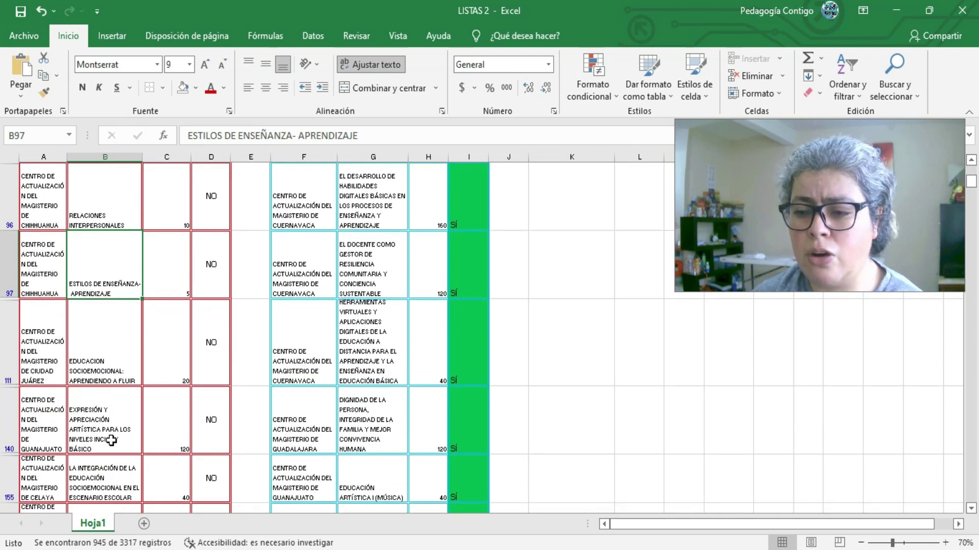
click(107, 377)
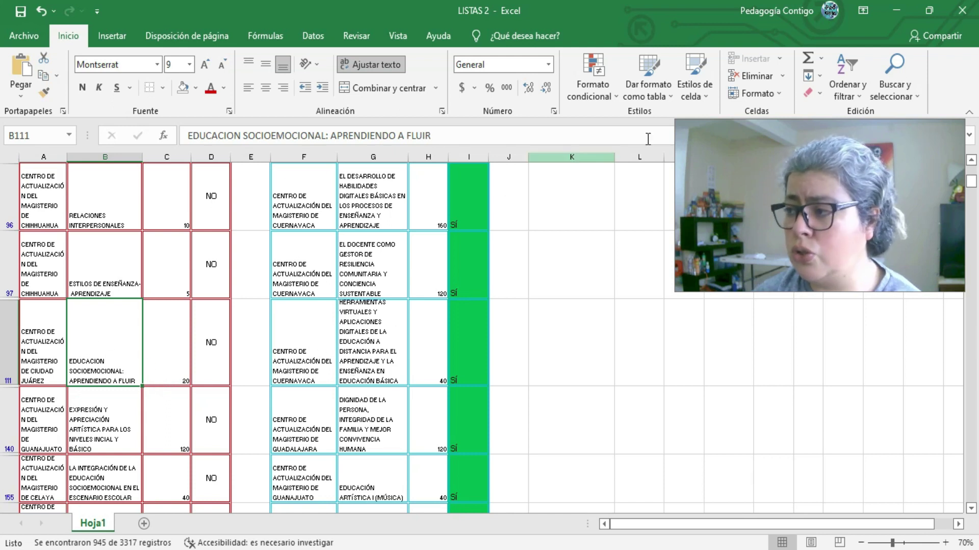
Step: Switch to the EB_Cursos_Extracurriculares_07_03_2022 workbook and filter its course names by EDUCACIÓN SOCIOEMOCIONAL
click(896, 11)
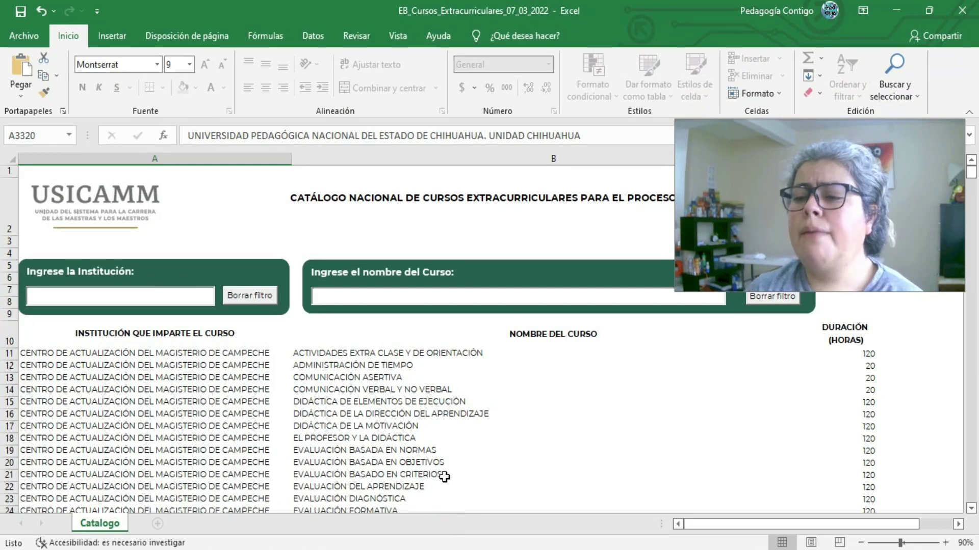
click(352, 294)
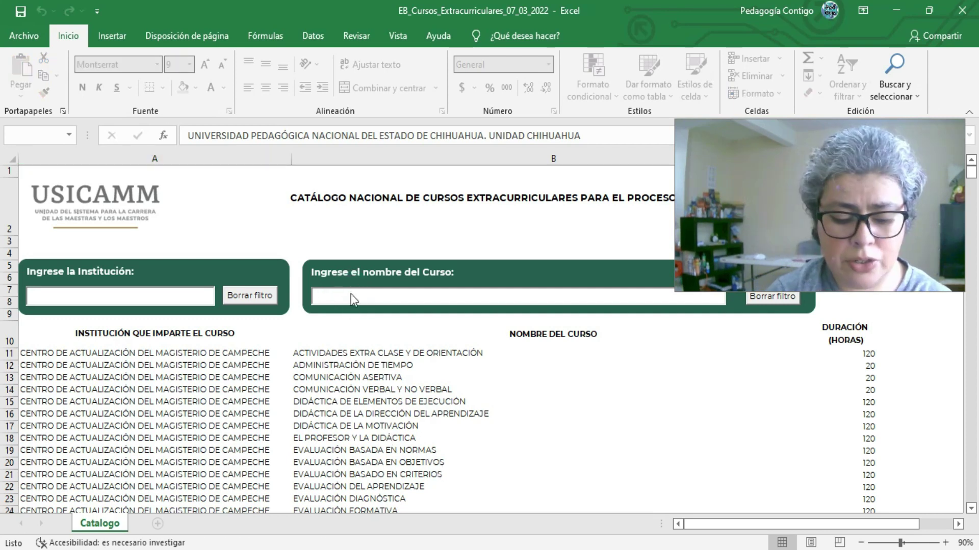
text(educaci)
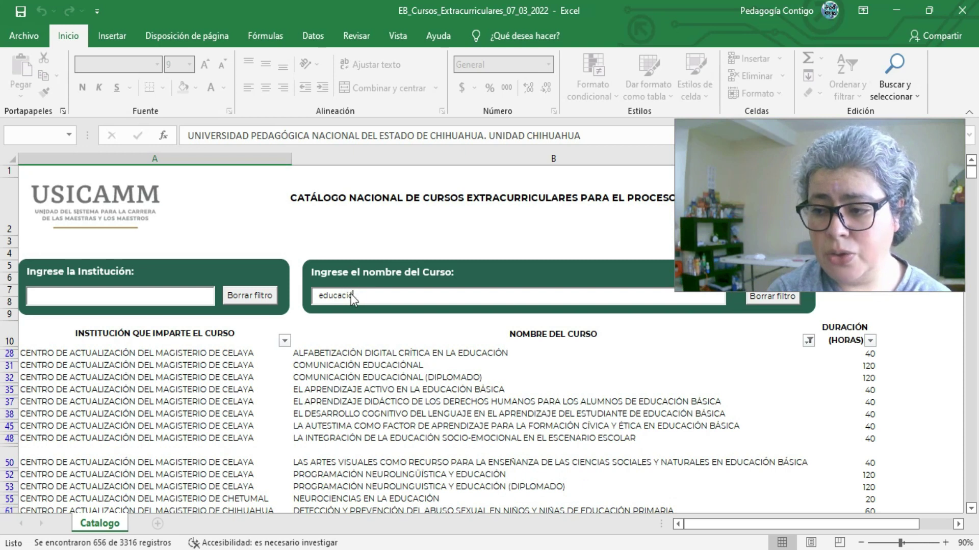
key(BackSpace)
key(BackSpace)
key(BackSpace)
key(BackSpace)
key(BackSpace)
key(BackSpace)
text(ED)
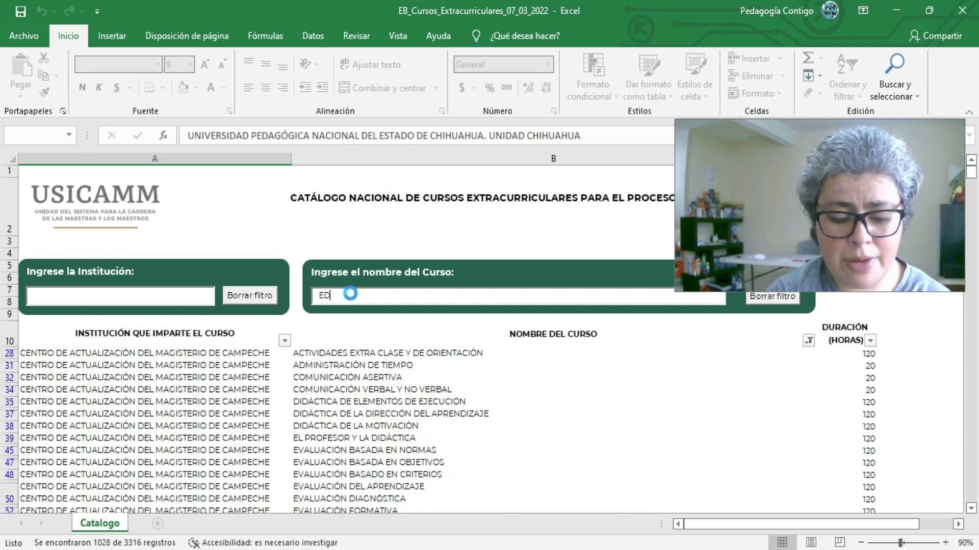
text(UCACIÓN SOCIO)
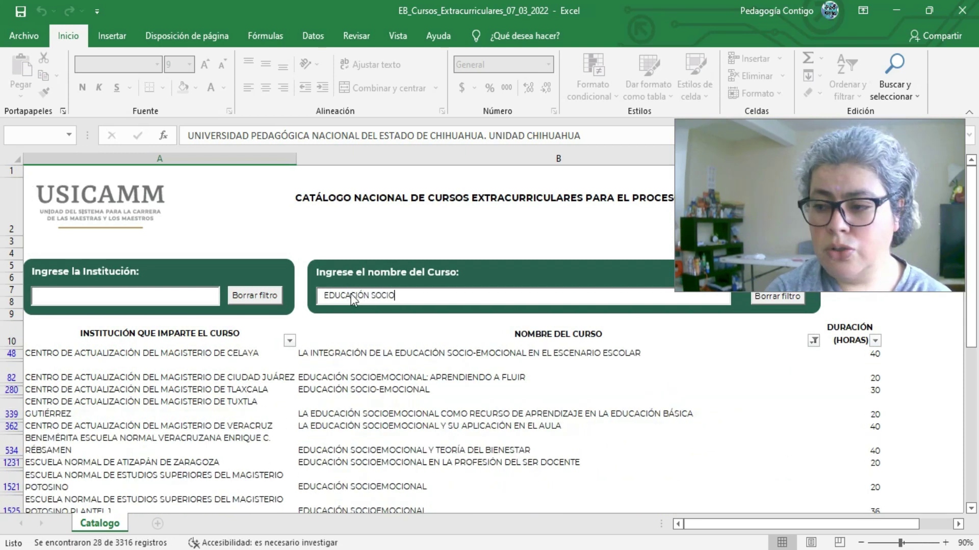
text(EMOCIONAL)
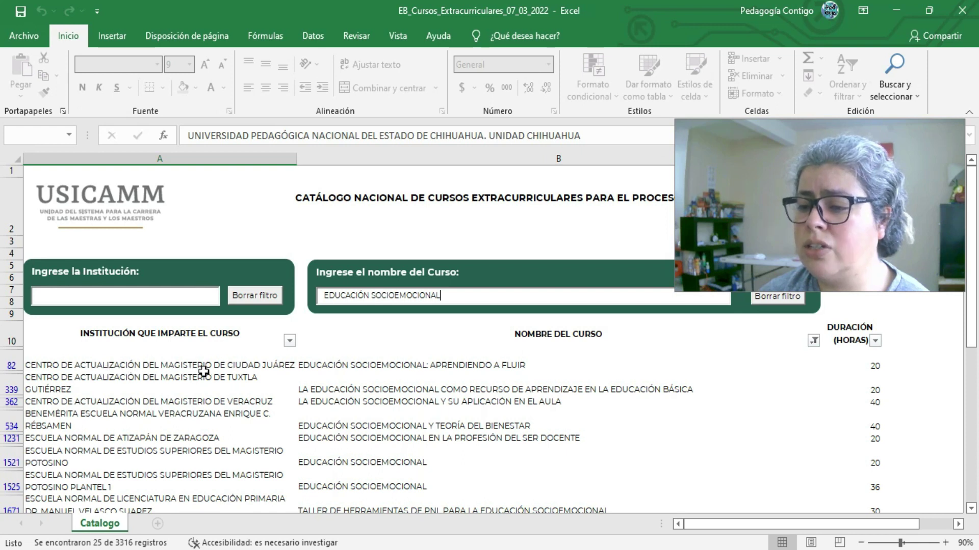
Step: Copy the full text of the course name EDUCACIÓN SOCIOEMOCIONAL: APRENDIENDO A FLUIR from catalogue cell B82
click(317, 367)
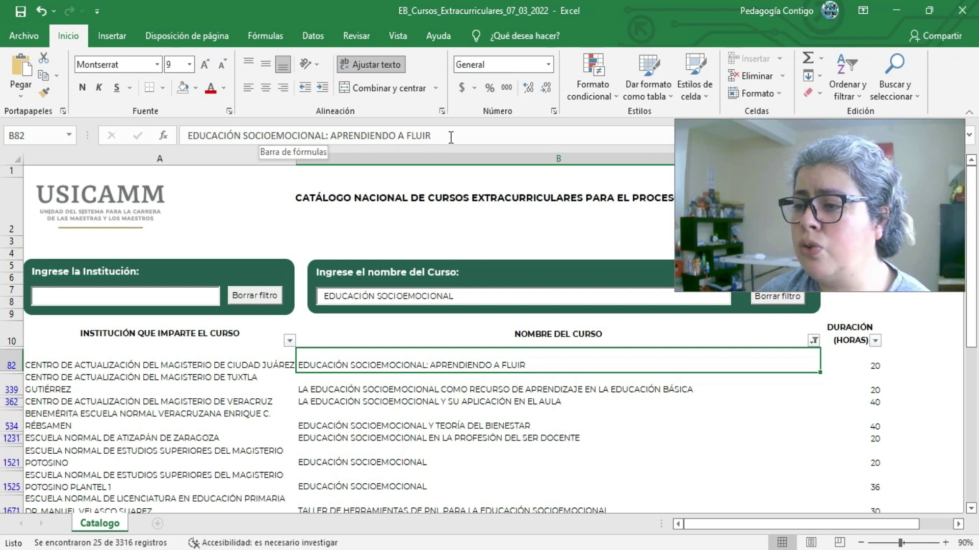
click(330, 135)
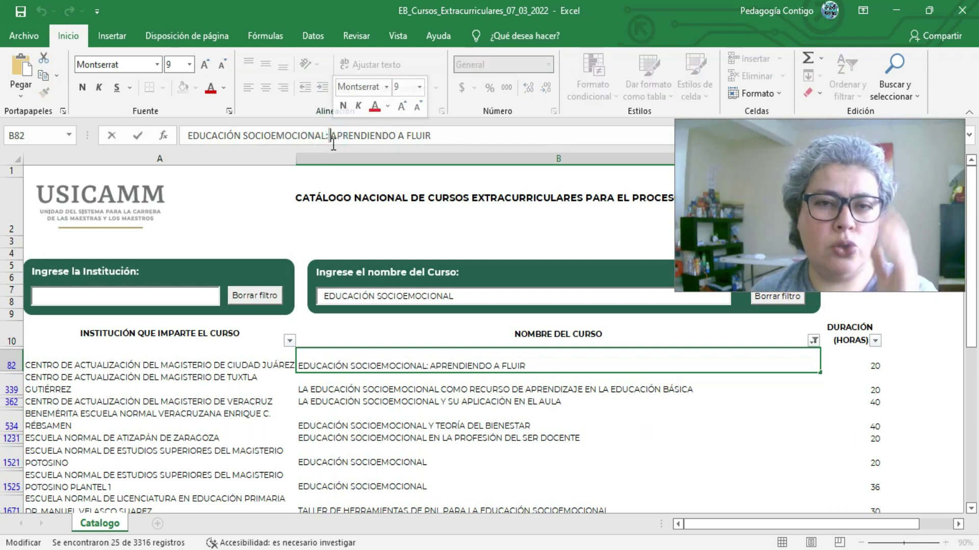
key(Left)
key(Left)
key(Left)
key(Left)
key(Left)
key(Left)
key(Left)
key(Left)
key(Left)
key(Left)
key(Left)
key(Left)
key(Left)
key(Left)
key(Left)
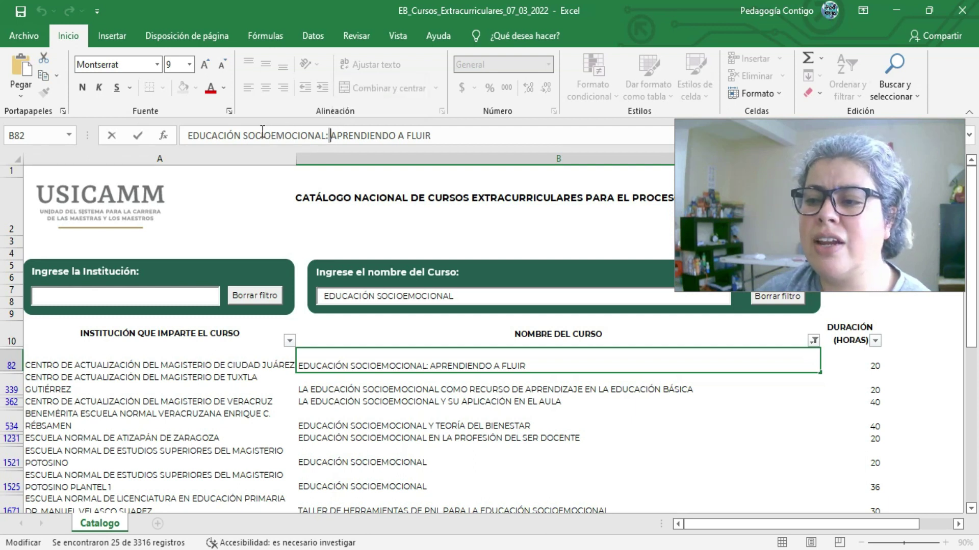
drag(185, 136, 433, 136)
key(ctrl+c)
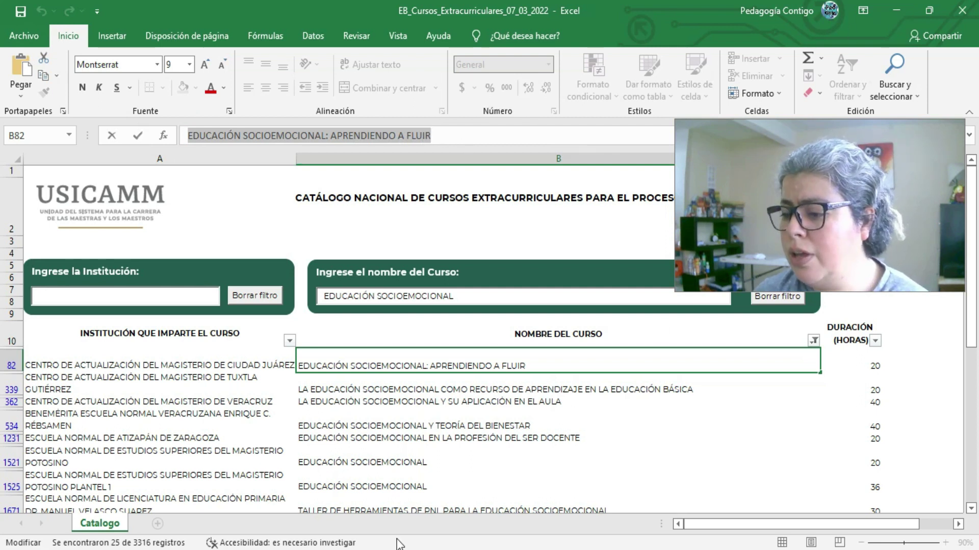
Step: In the LISTAS 2 workbook, replace the course name in B111 with the copied EDUCACIÓN SOCIOEMOCIONAL: APRENDIENDO A FLUIR
mouse_move(405, 549)
click(250, 502)
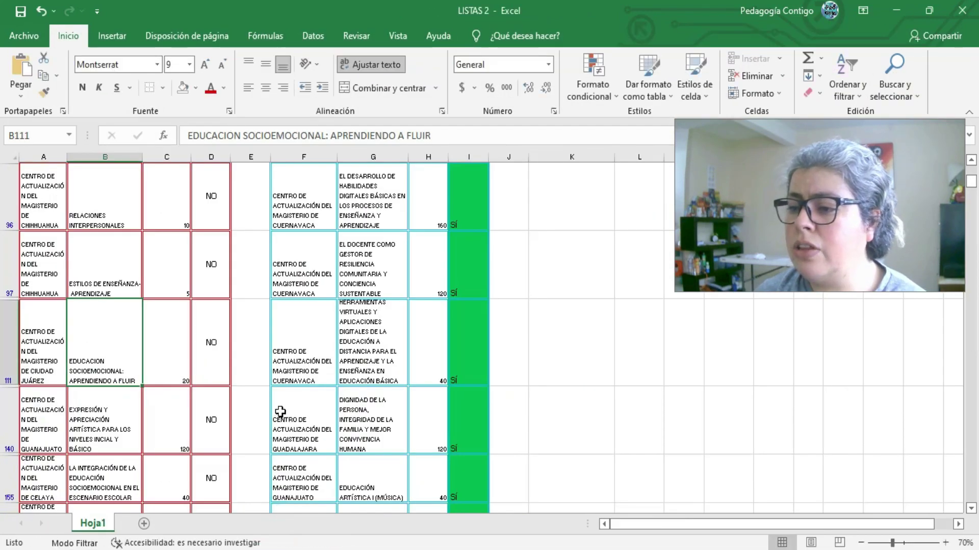
click(97, 356)
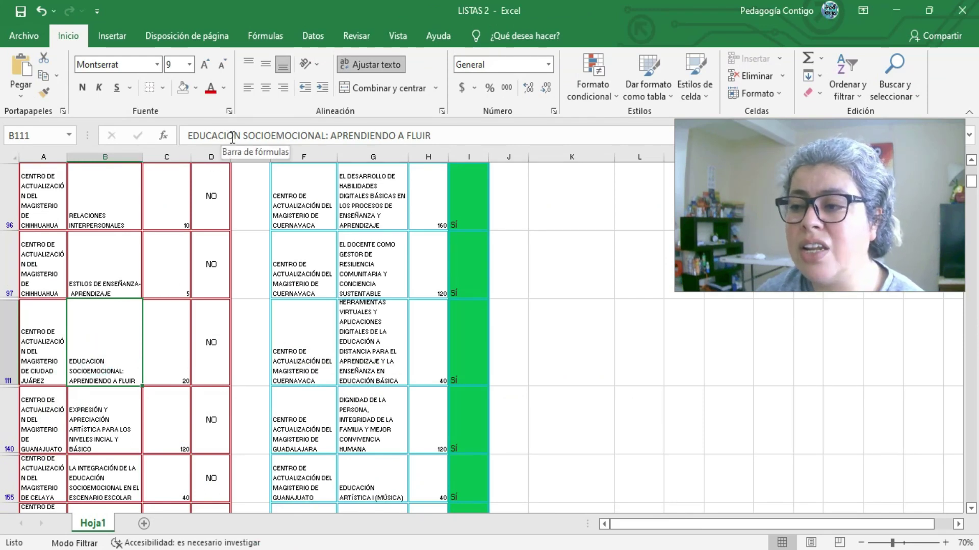
drag(188, 136, 449, 138)
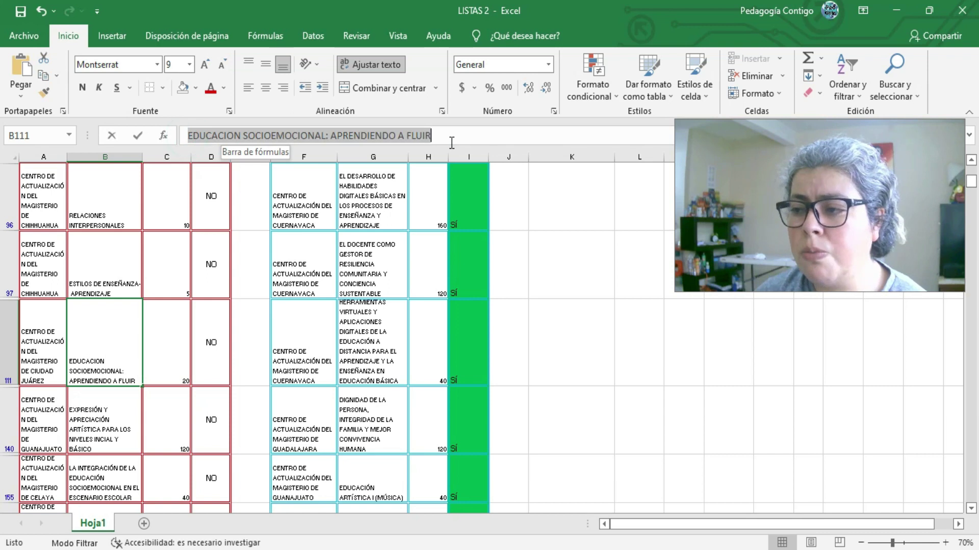
key(ctrl+v)
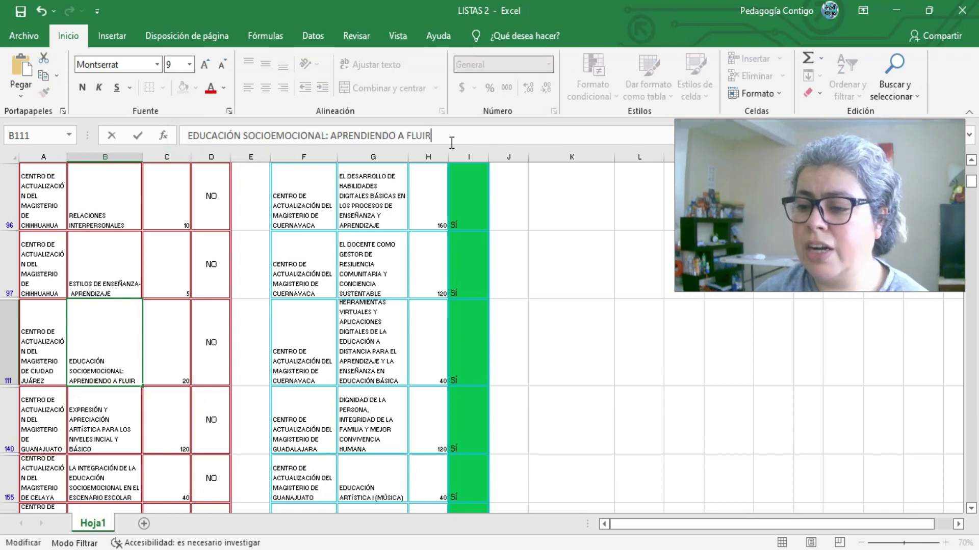
key(Return)
click(114, 367)
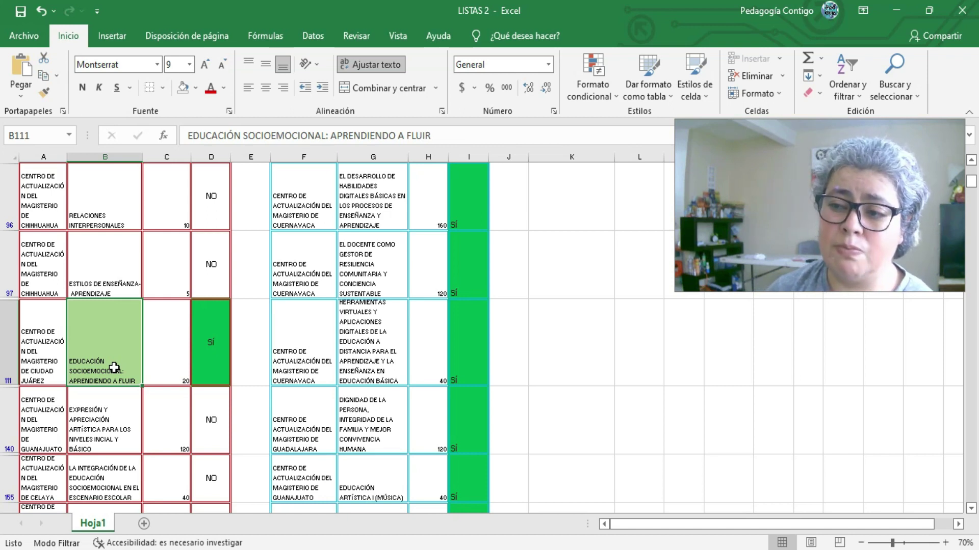
Step: Check the comparison formula in D97, and review the unmatched list 1 courses from B4 down to row 905 for spelling differences
click(198, 258)
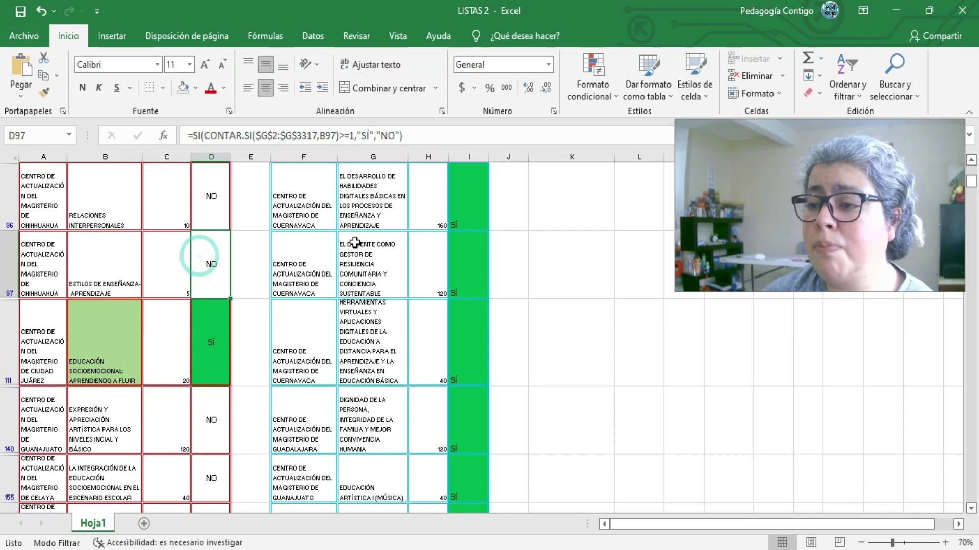
click(971, 179)
drag(971, 179, 971, 172)
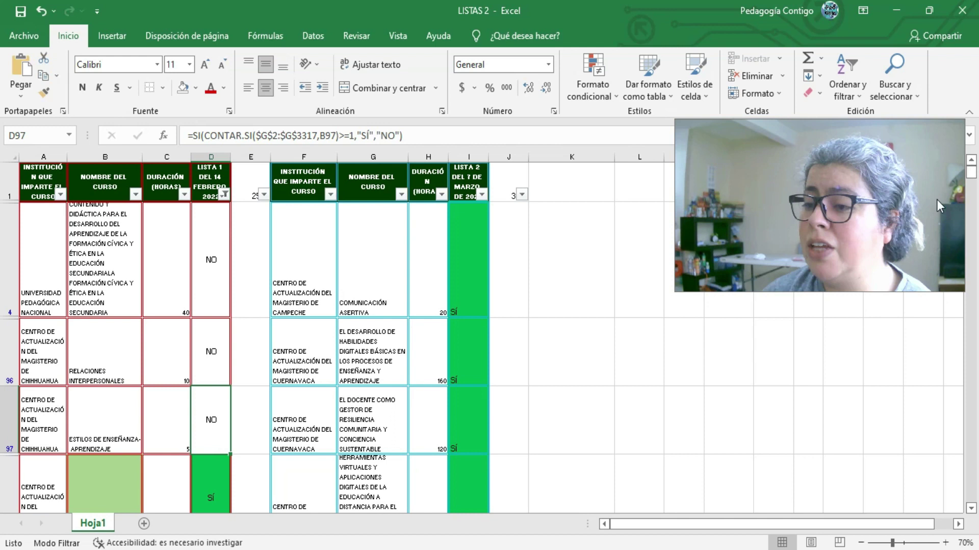
click(129, 299)
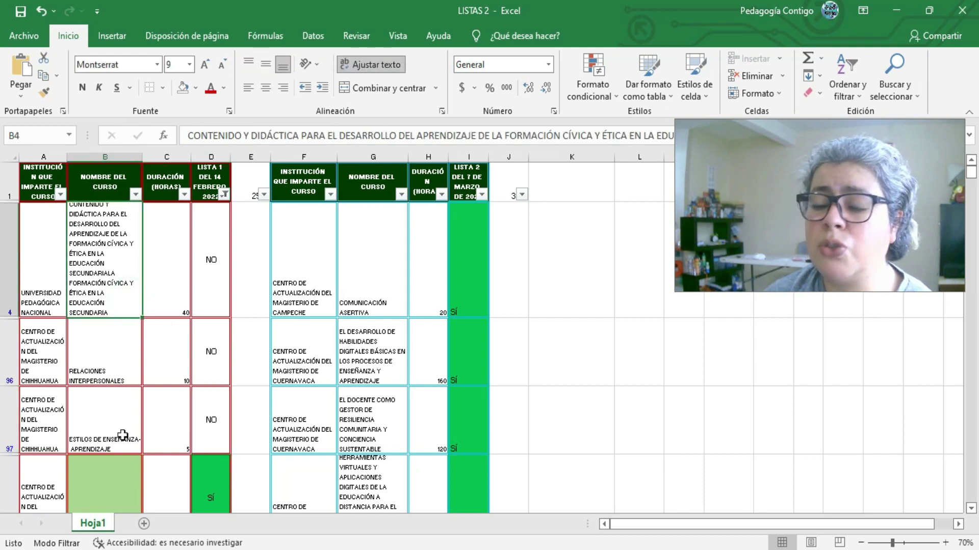
scroll(123, 436, down, 2)
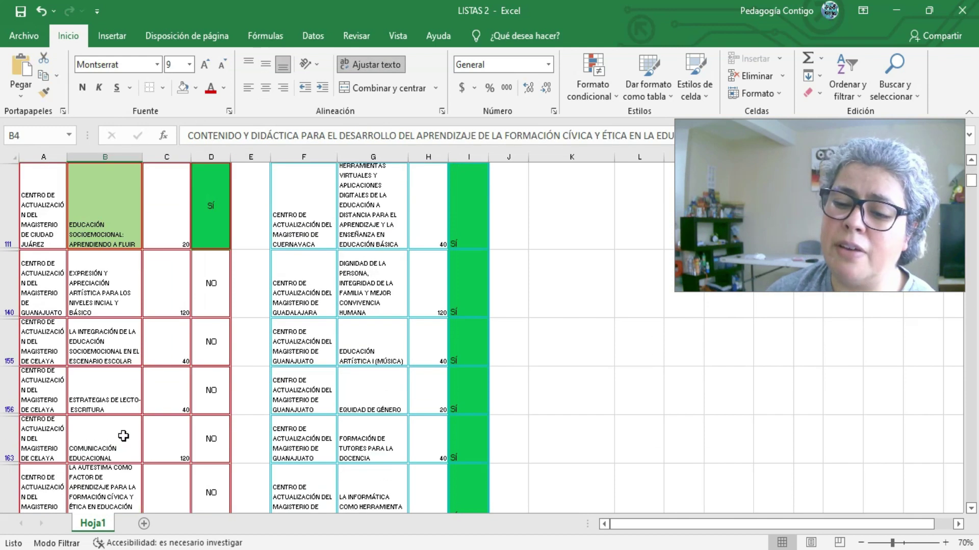
scroll(123, 436, down, 3)
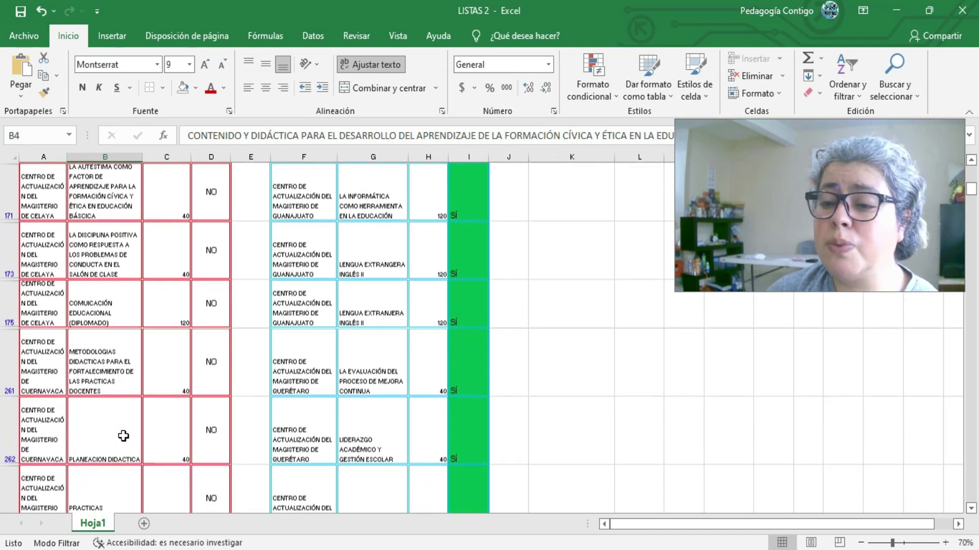
scroll(123, 436, down, 3)
scroll(123, 436, down, 8)
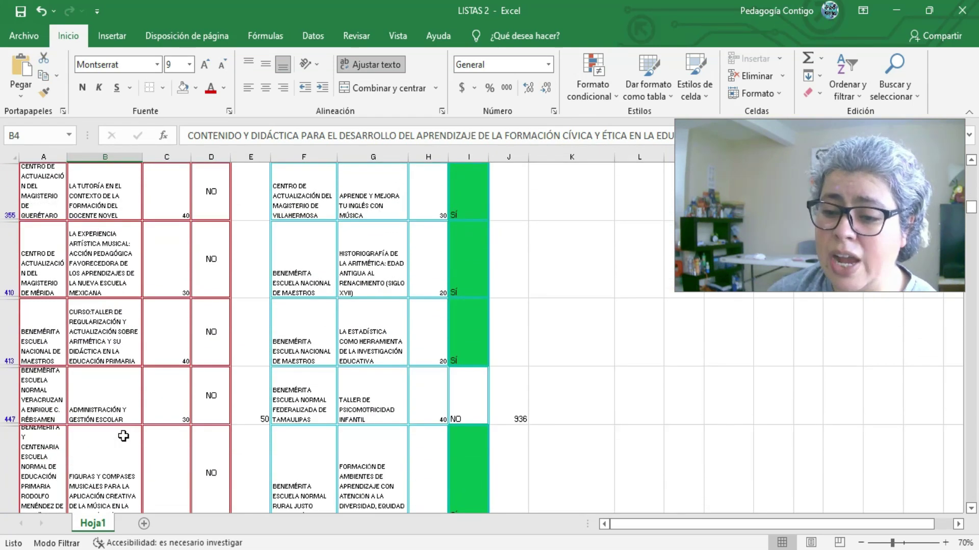
scroll(123, 436, down, 6)
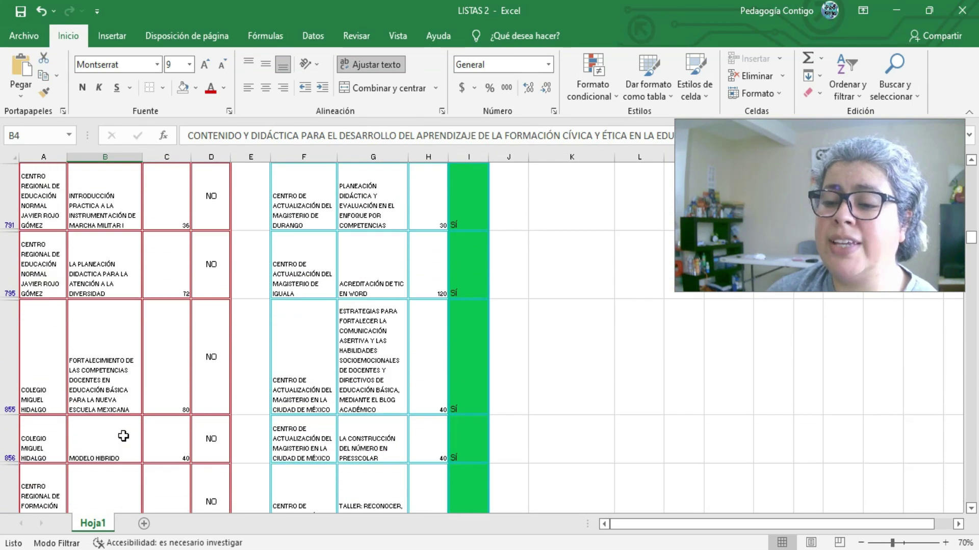
scroll(124, 435, up, 3)
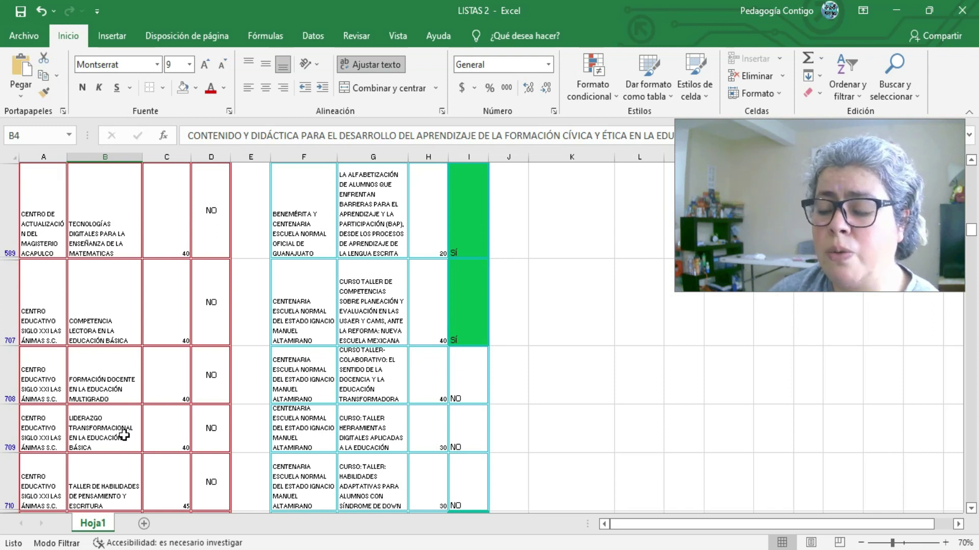
scroll(123, 436, down, 4)
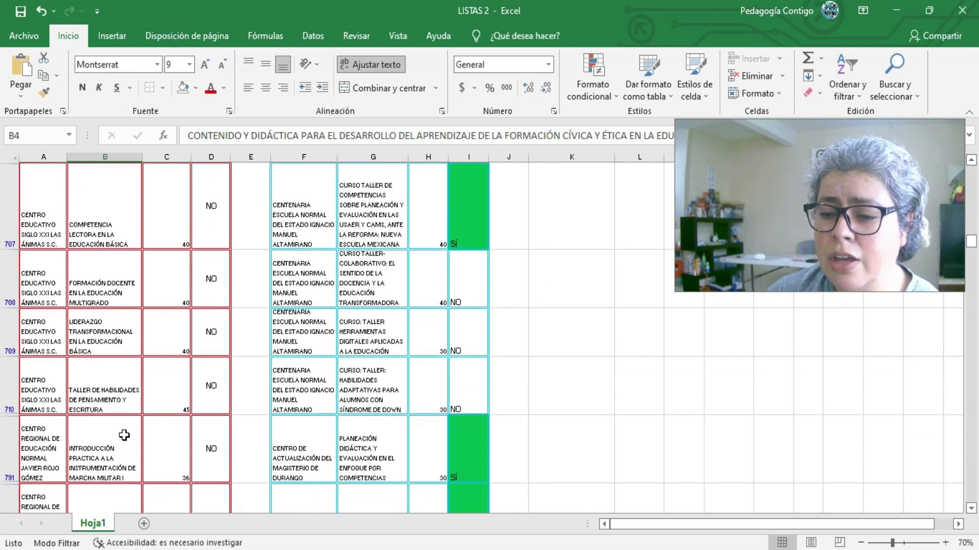
scroll(124, 436, down, 1)
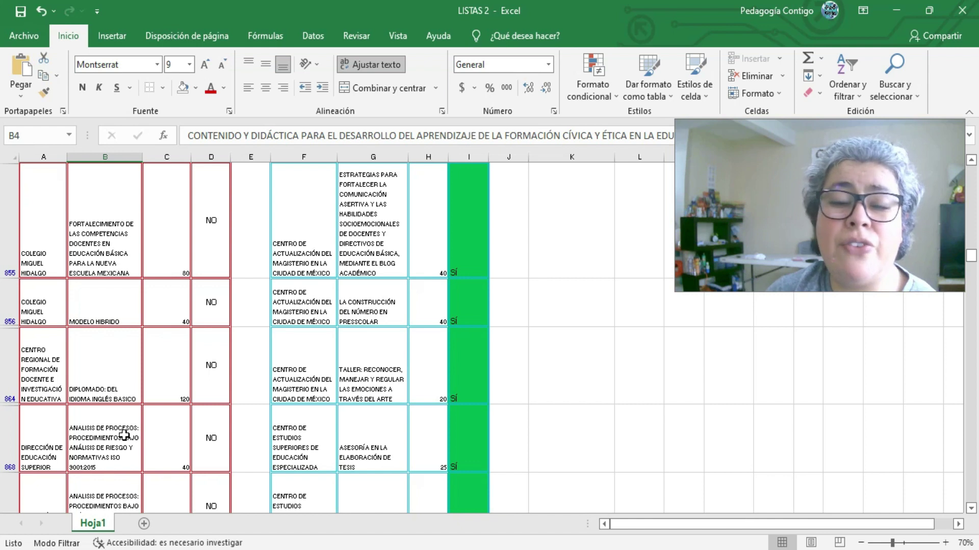
scroll(124, 436, down, 2)
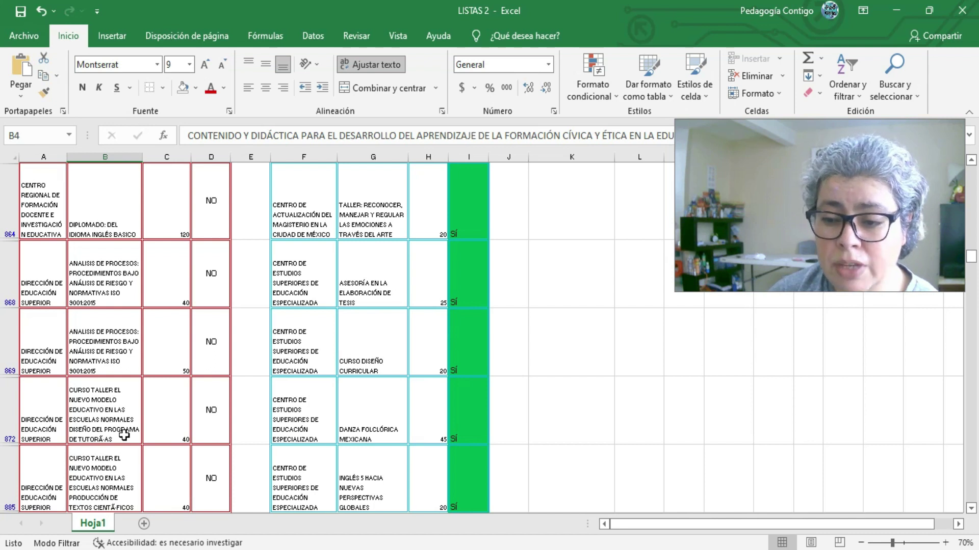
scroll(124, 436, down, 3)
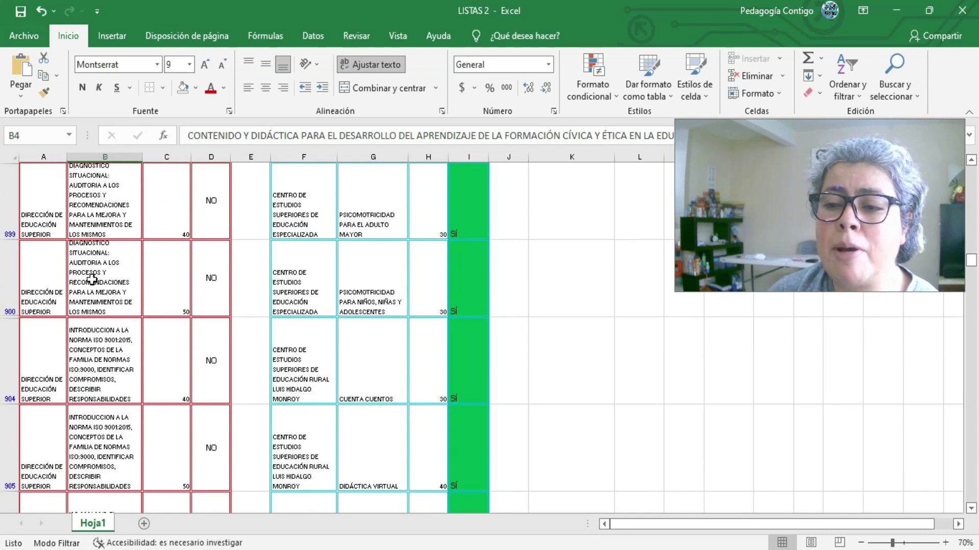
Step: Review the unmatched list 1 courses from B900 down to about row 1856 for spelling differences
click(92, 279)
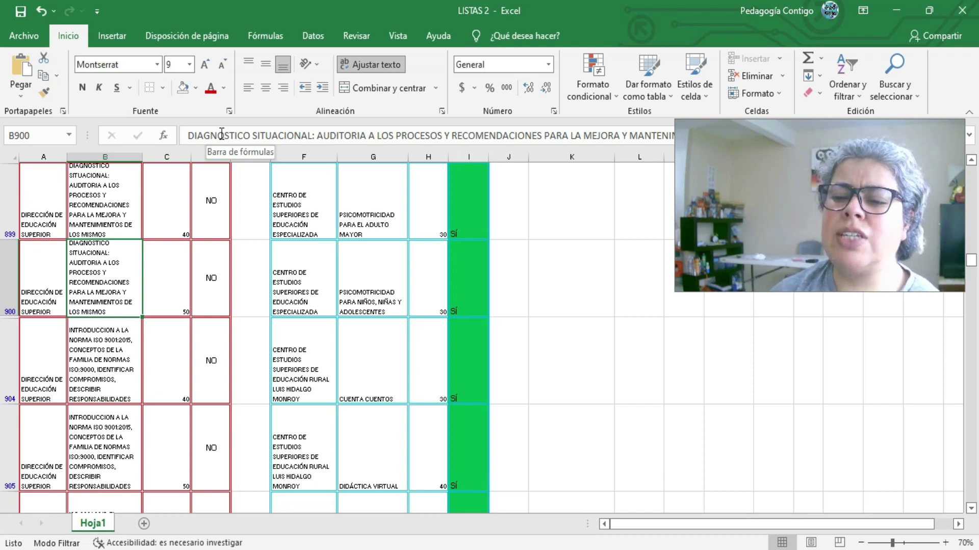
scroll(120, 325, down, 10)
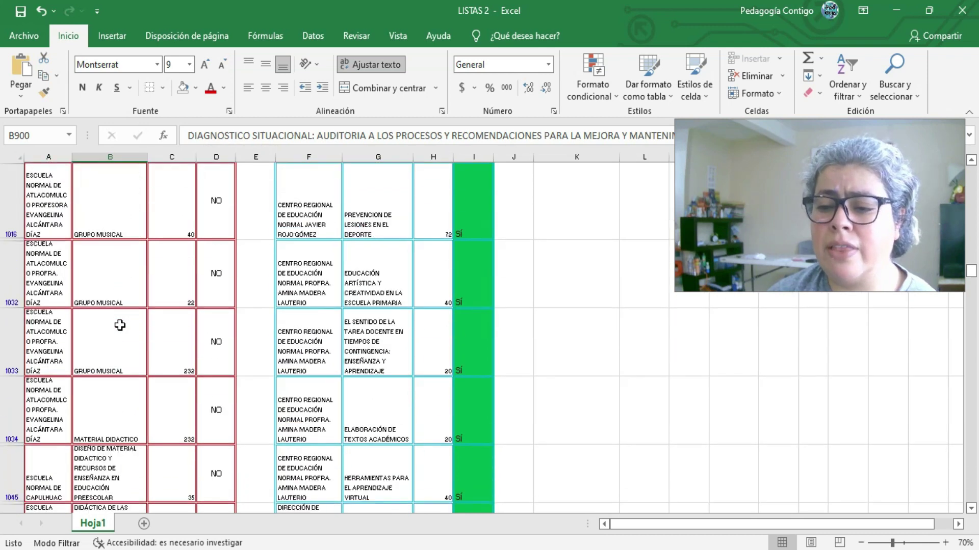
scroll(120, 326, down, 15)
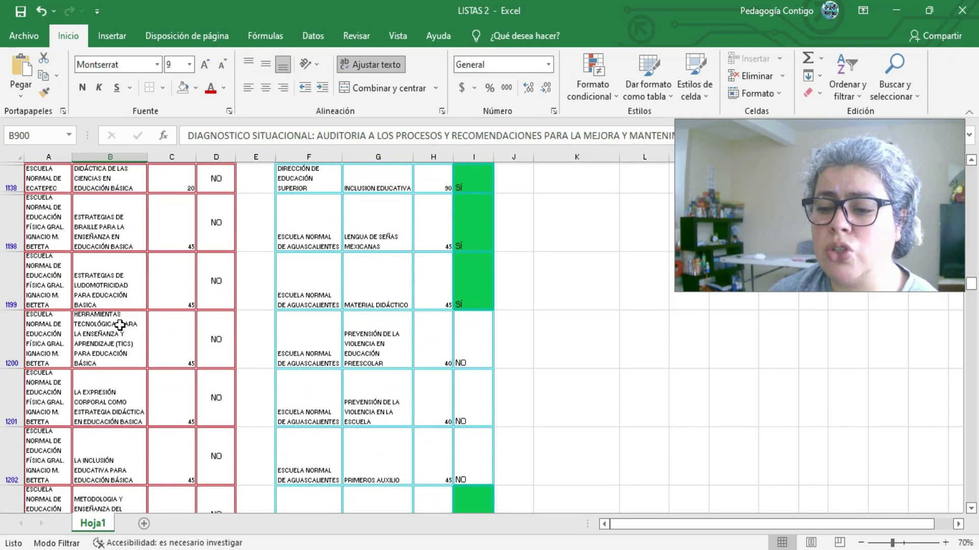
scroll(120, 326, down, 8)
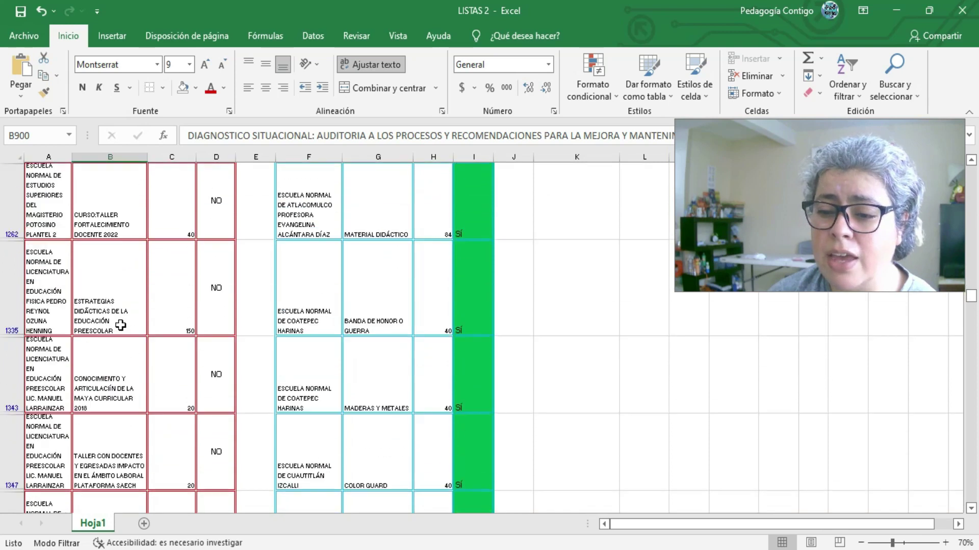
scroll(121, 326, down, 6)
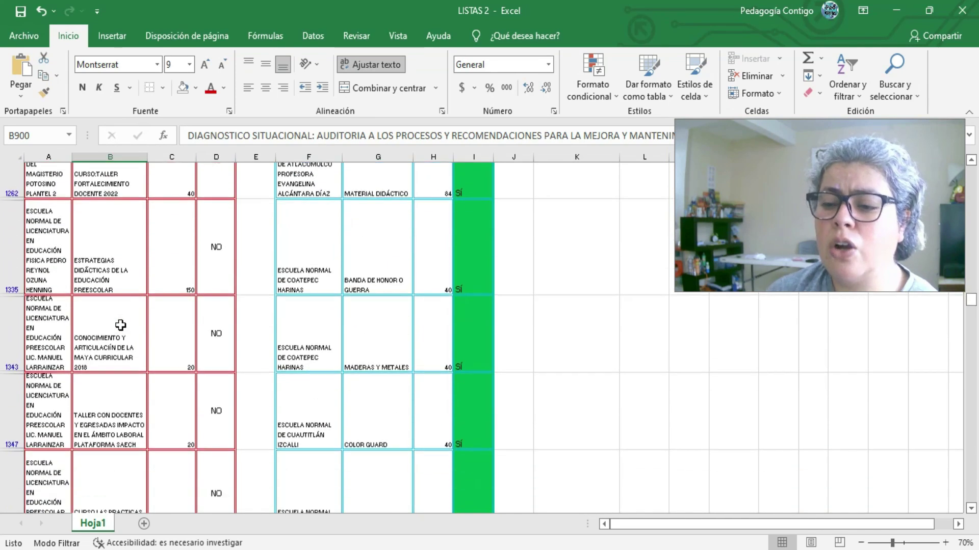
scroll(120, 325, down, 12)
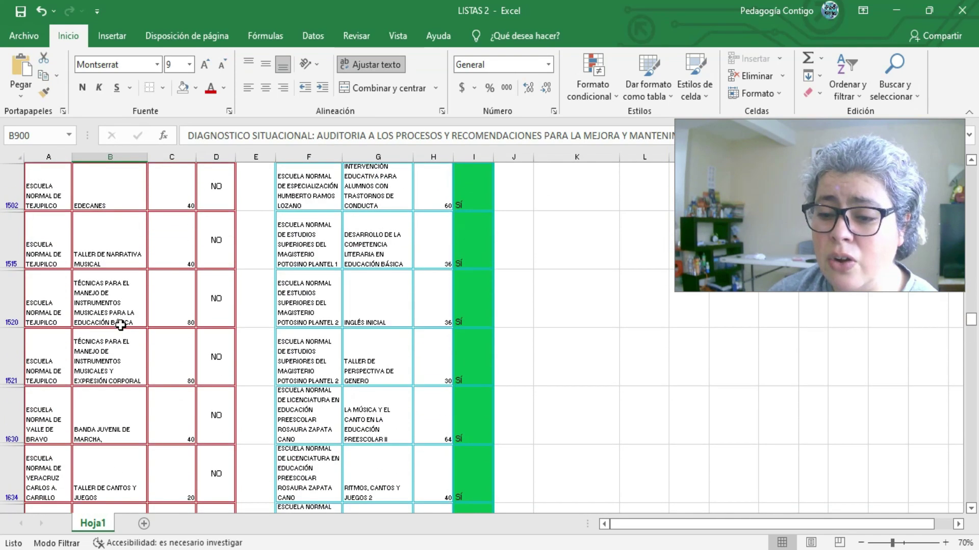
scroll(120, 325, down, 2)
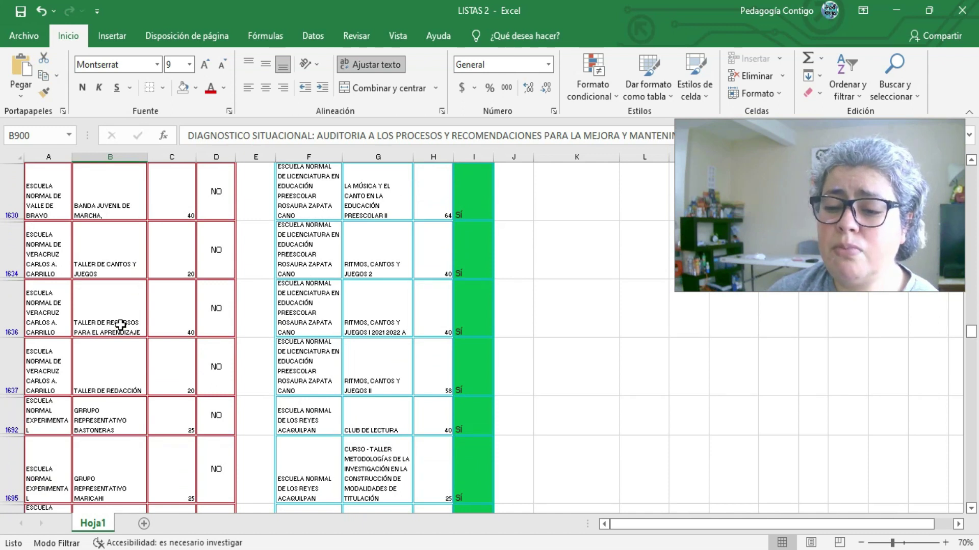
scroll(120, 325, down, 10)
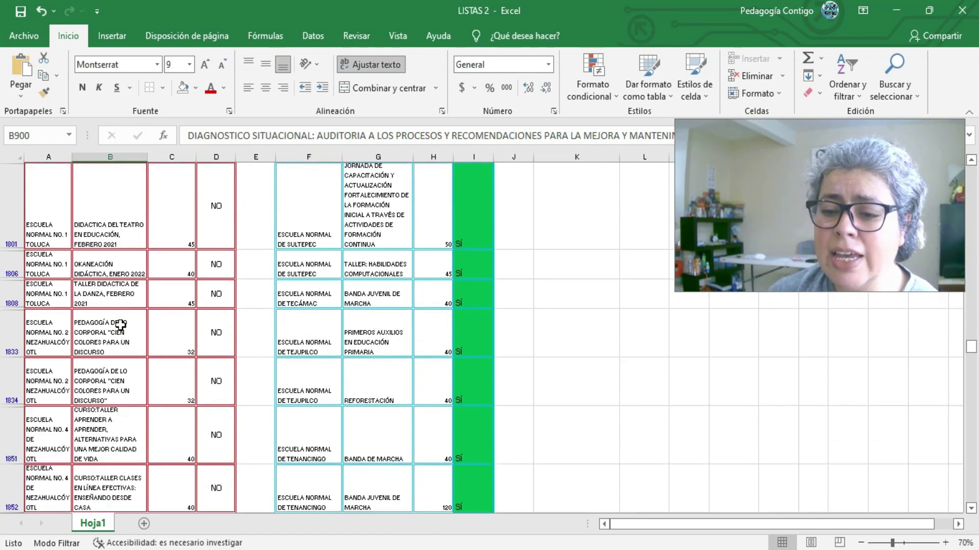
scroll(121, 325, down, 2)
scroll(121, 326, up, 1)
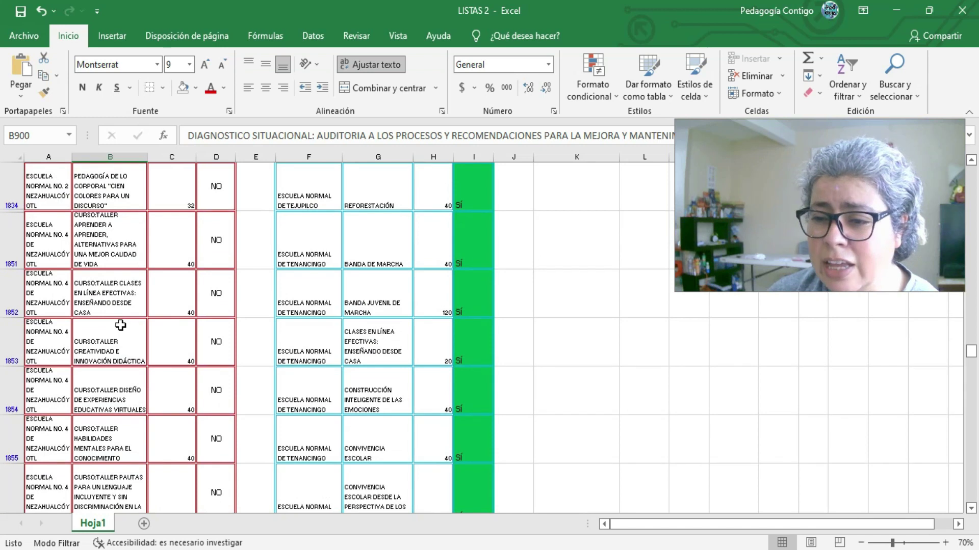
Step: Check the institutions and courses of the unmatched list 1 entries from row 1852 down to row 2130
click(61, 297)
scroll(120, 328, down, 1)
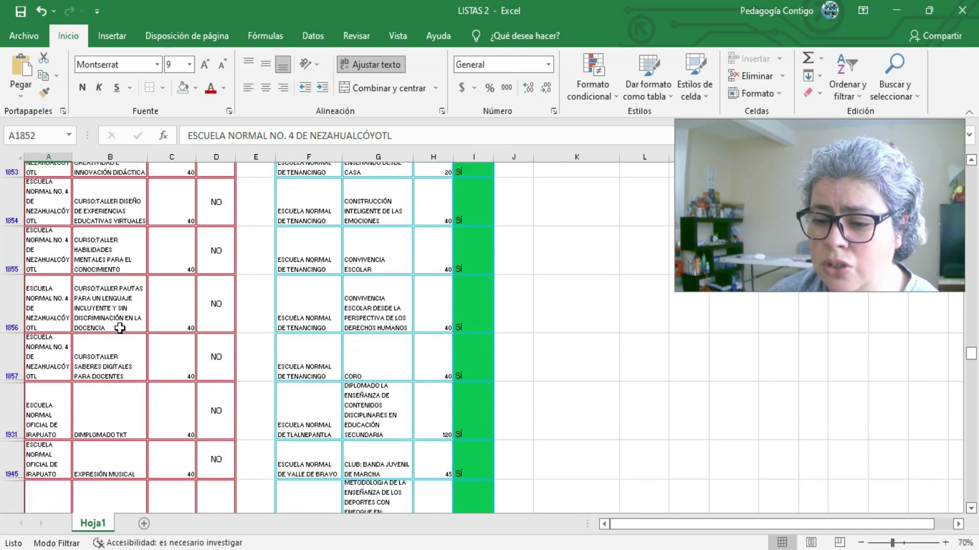
scroll(119, 328, down, 2)
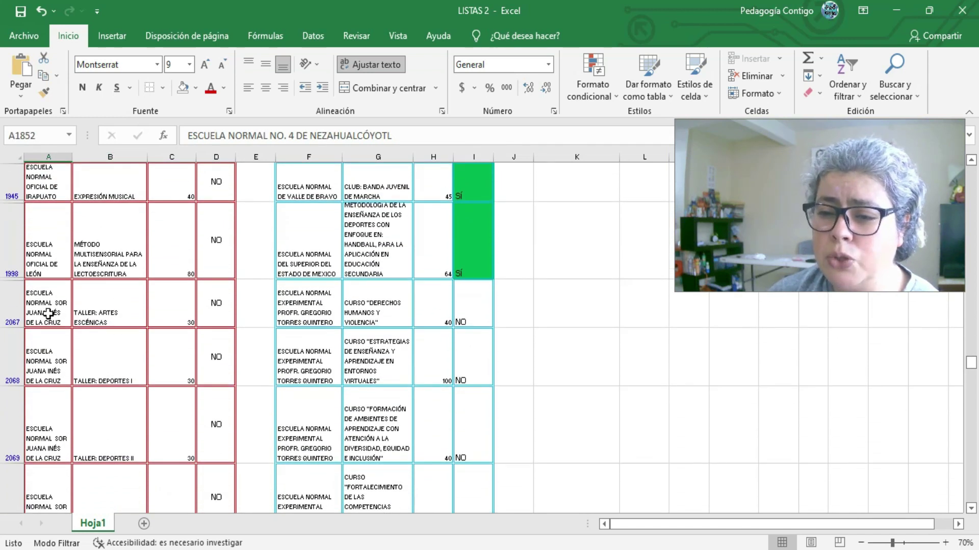
click(49, 314)
scroll(114, 318, down, 3)
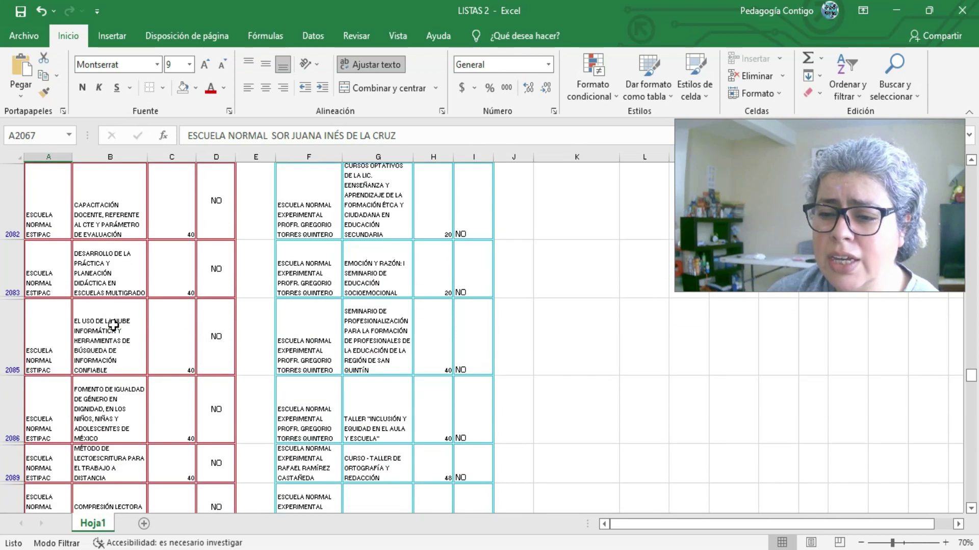
click(56, 363)
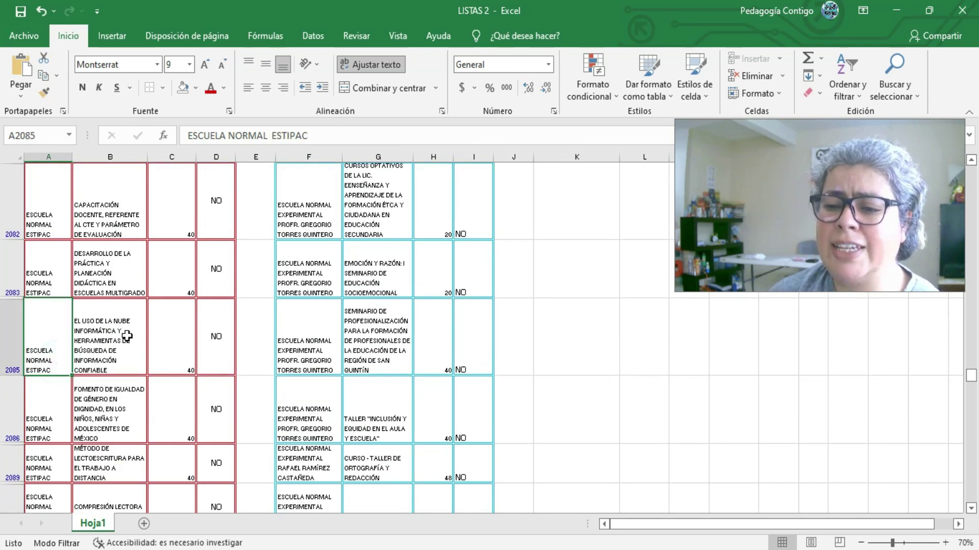
scroll(127, 336, down, 2)
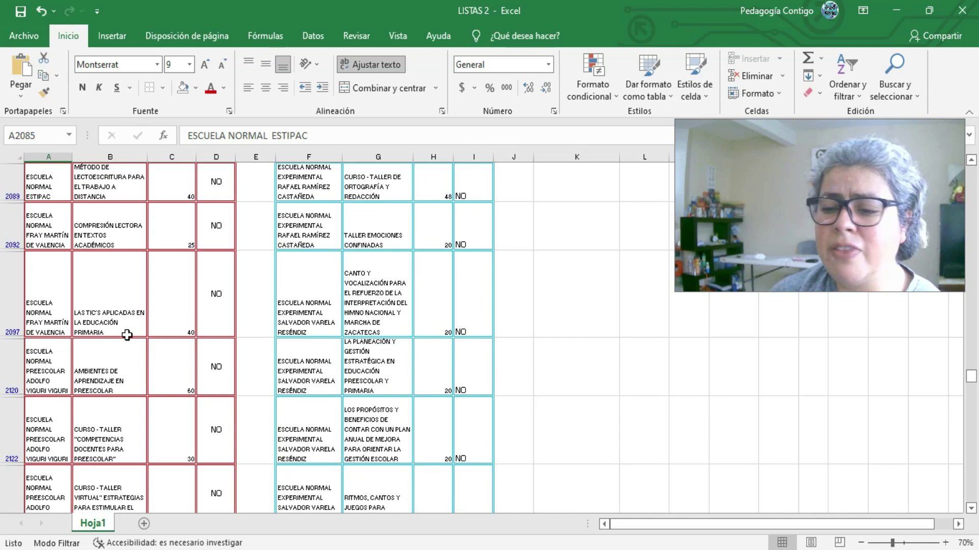
scroll(127, 335, down, 2)
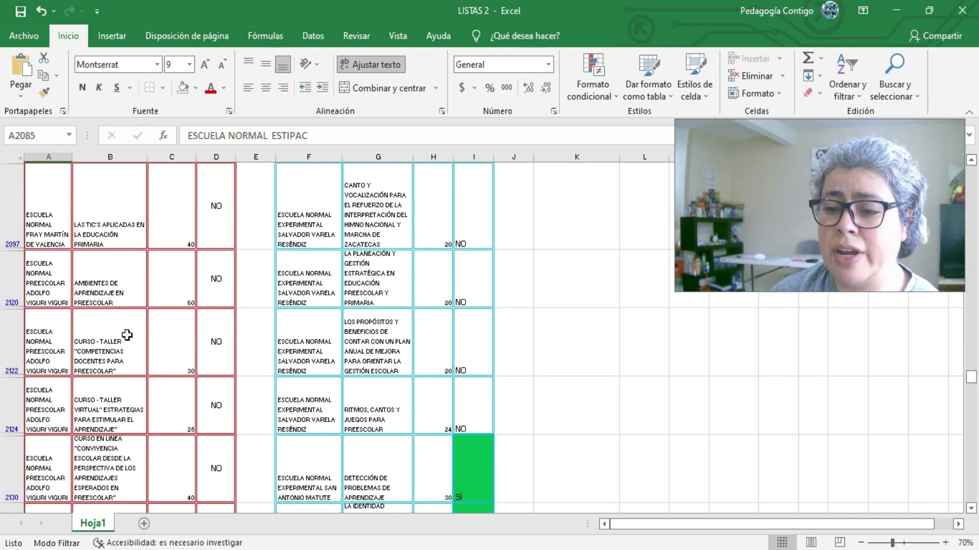
Step: Look at the unmatched courses in B2120 and B2122, and filter the EB_Cursos_Extracurriculares_07_03_2022 catalogue's course names by CURSO - TALLER
click(126, 284)
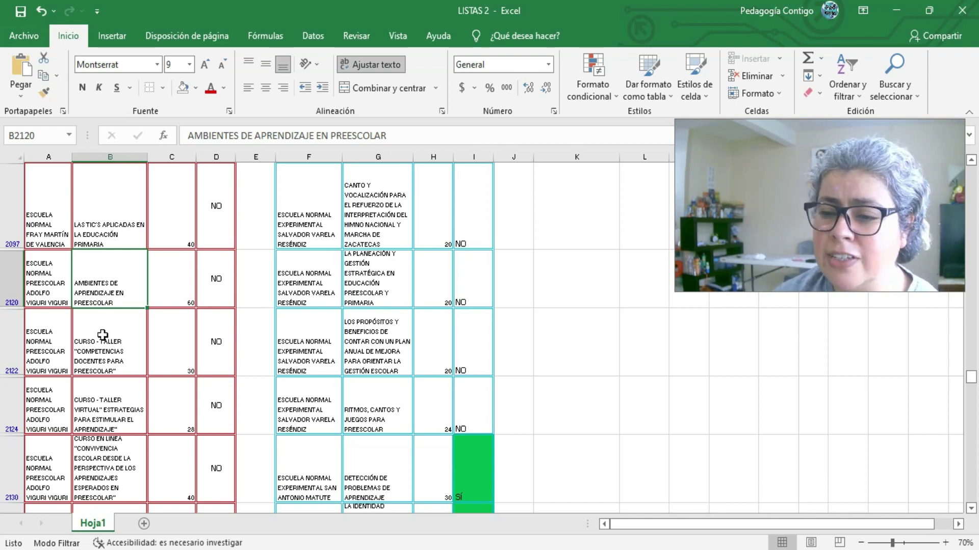
click(102, 373)
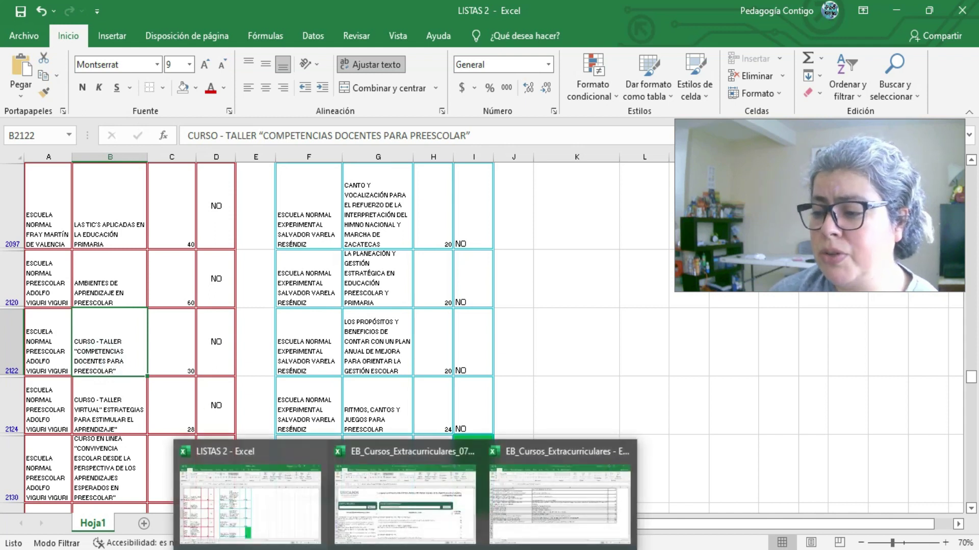
click(424, 518)
click(415, 296)
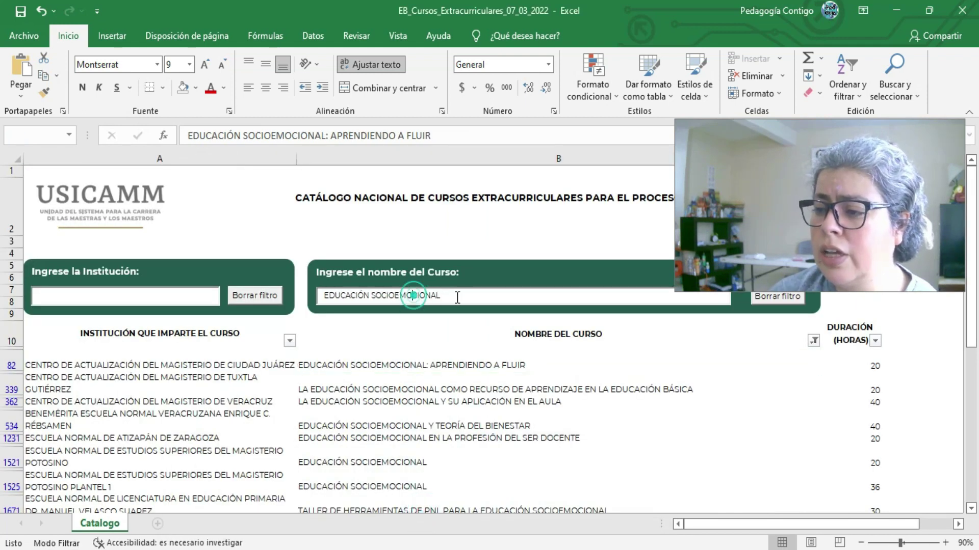
drag(453, 296, 319, 297)
text(CURS)
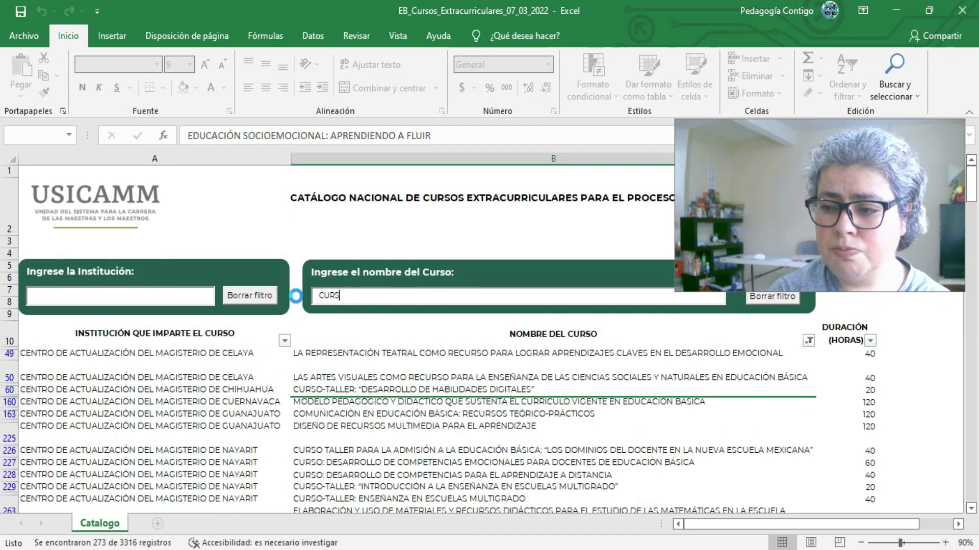
text(O - TALLER)
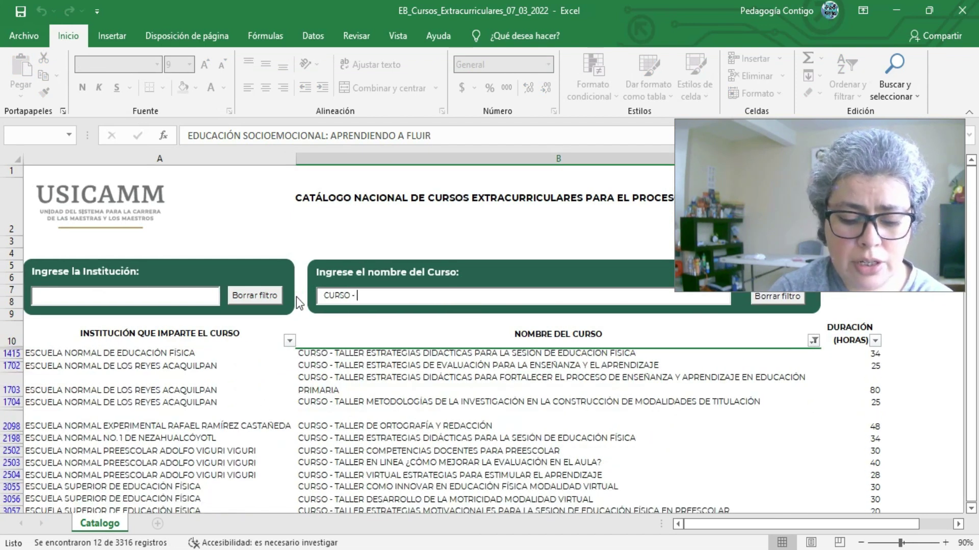
Step: Find CURSO - TALLER COMPETENCIAS DOCENTES PARA PREESCOLAR among the filtered courses, and compare its name and institution with row 2122 in LISTAS 2
click(369, 355)
click(406, 380)
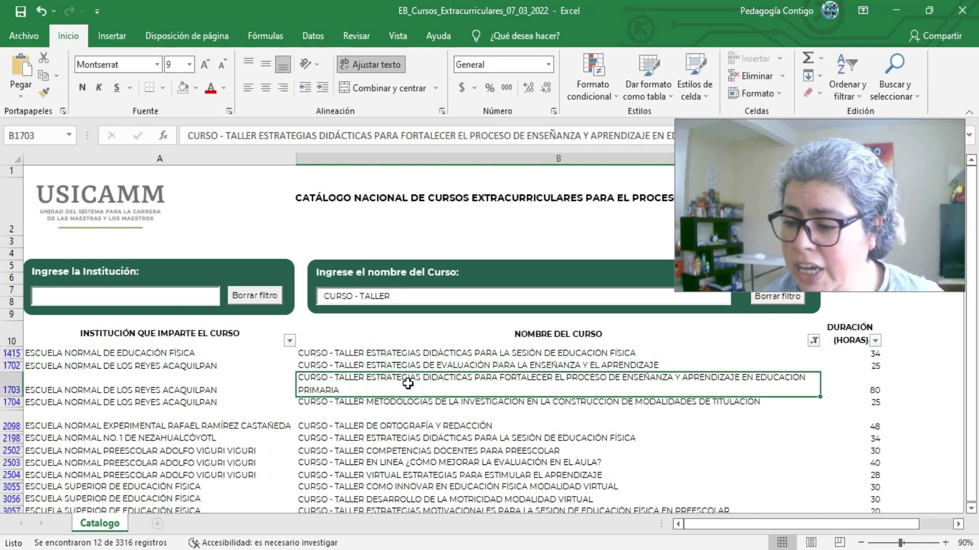
key(Down)
key(Down)
key(Down)
key(Down)
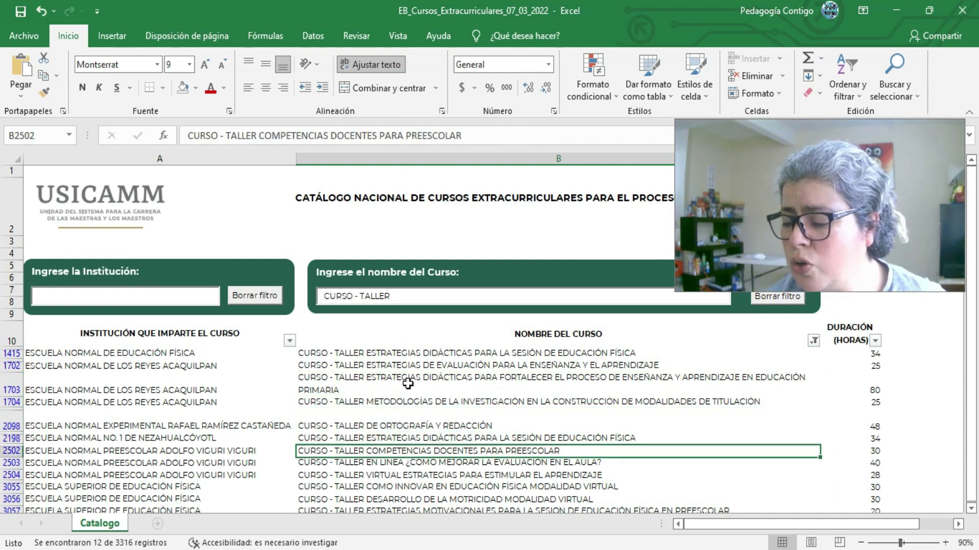
key(Left)
key(Right)
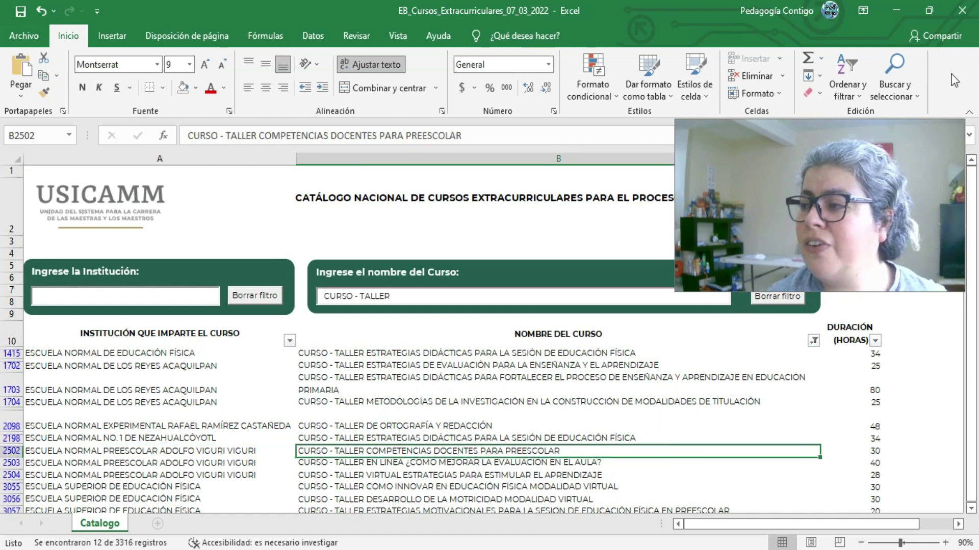
click(899, 7)
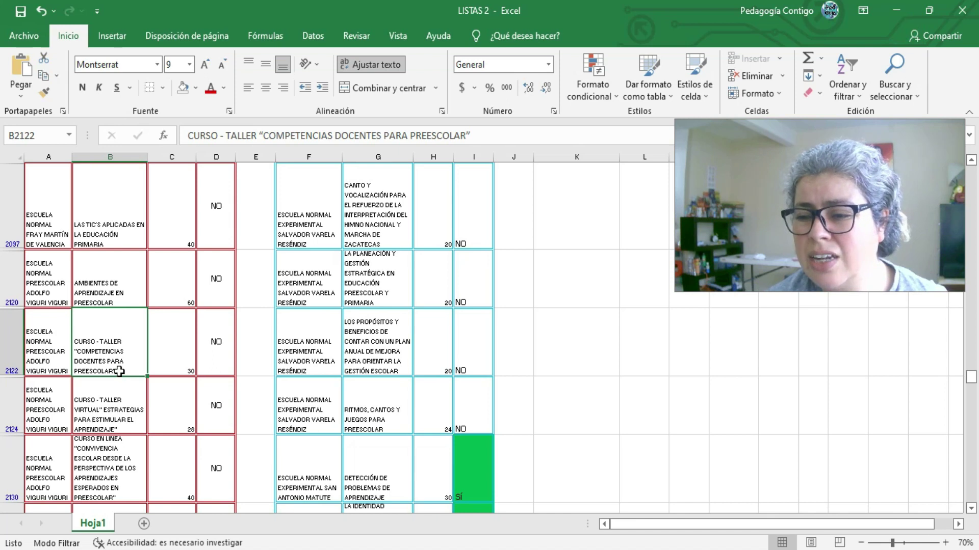
click(49, 354)
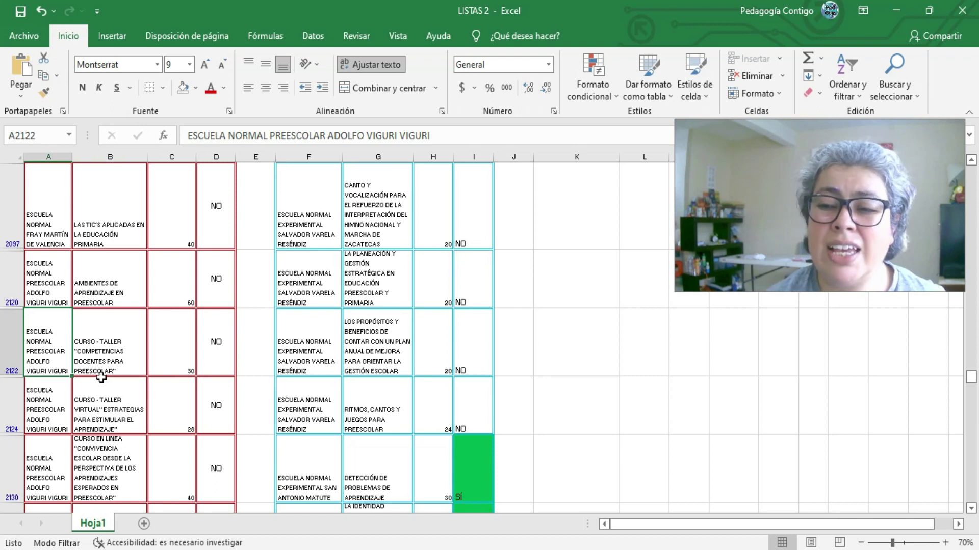
Step: Copy the full course name PLANES Y PROGRAMAS POR GRADOS EN PREESCOLAR Y PRIMARIA from cell B2078
scroll(104, 378, up, 2)
scroll(101, 377, up, 2)
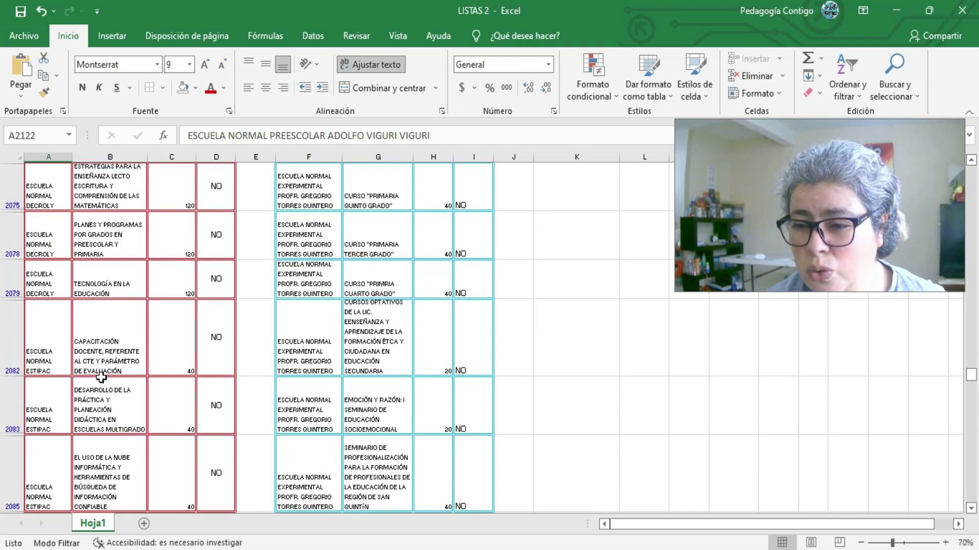
click(97, 249)
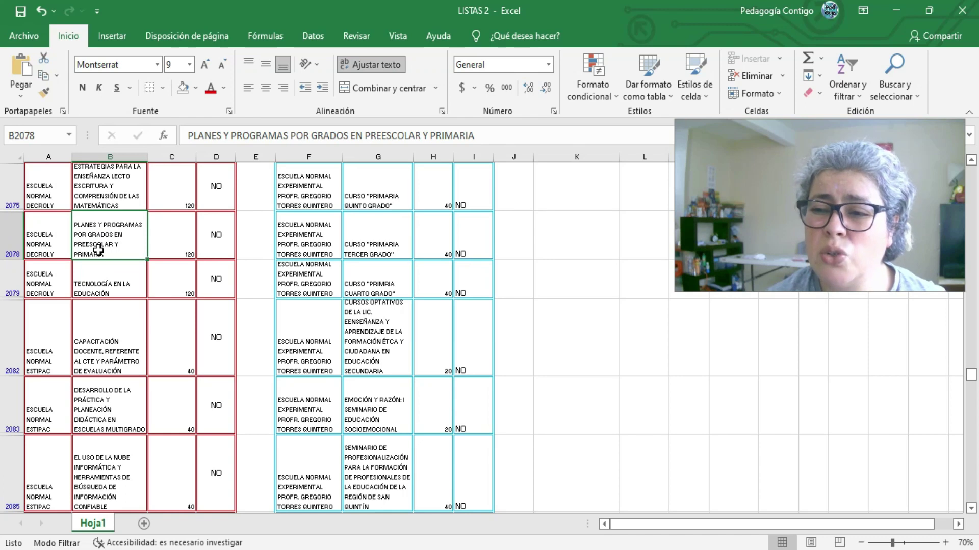
click(210, 135)
drag(192, 136, 476, 135)
key(ctrl+c)
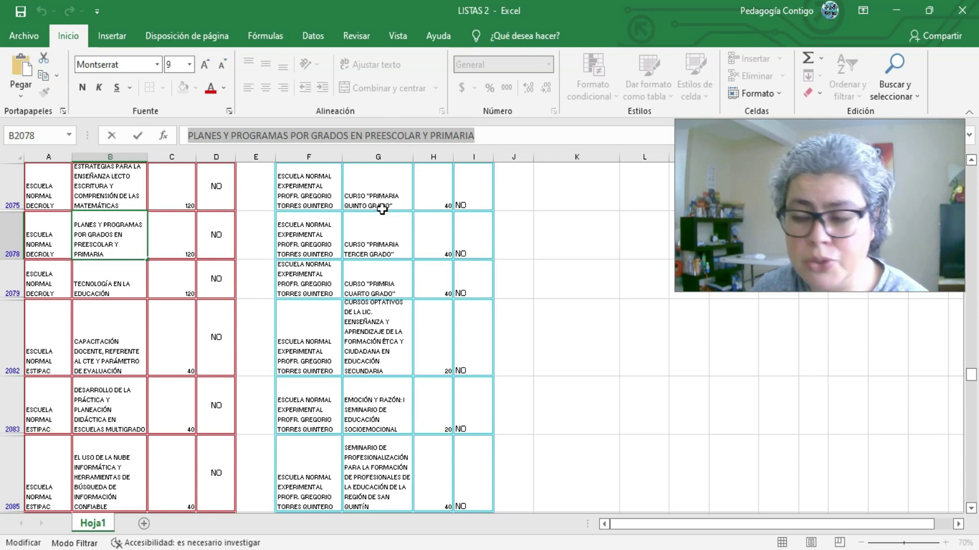
Step: In the EB_Cursos_Extracurriculares_07_03_2022 workbook, replace the course name filter with the copied PLANES Y PROGRAMAS POR GRADOS EN PREESCOLAR Y PRIMARIA
mouse_move(405, 549)
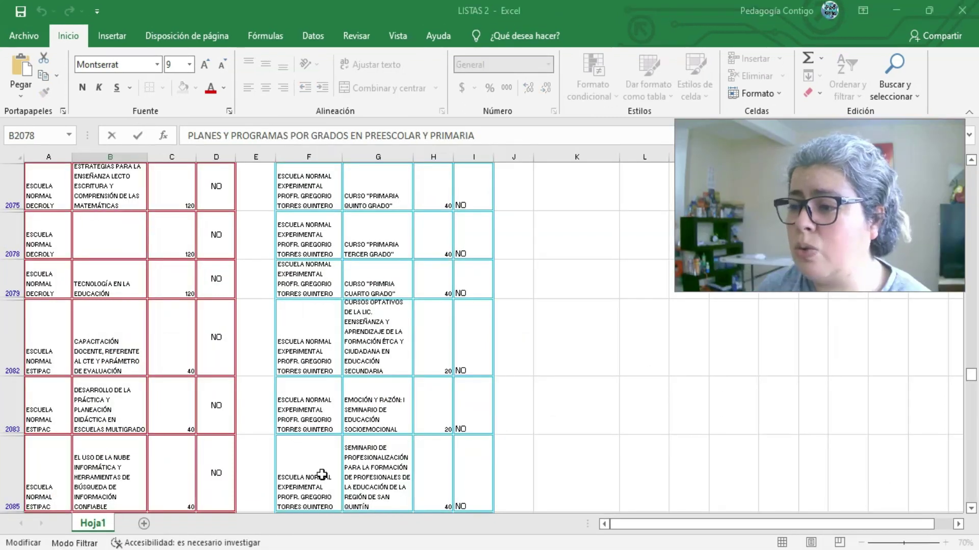
click(409, 501)
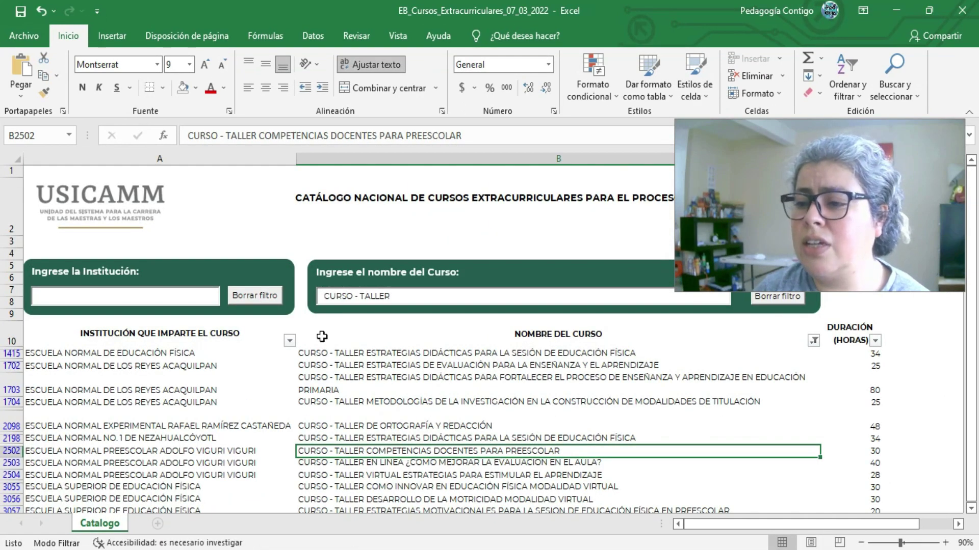
click(356, 296)
key(ctrl+a)
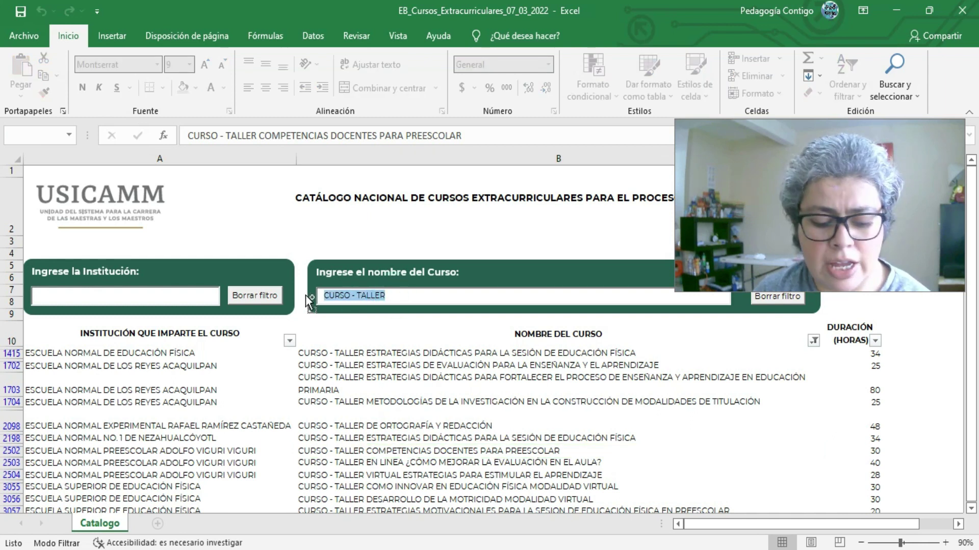
key(ctrl+v)
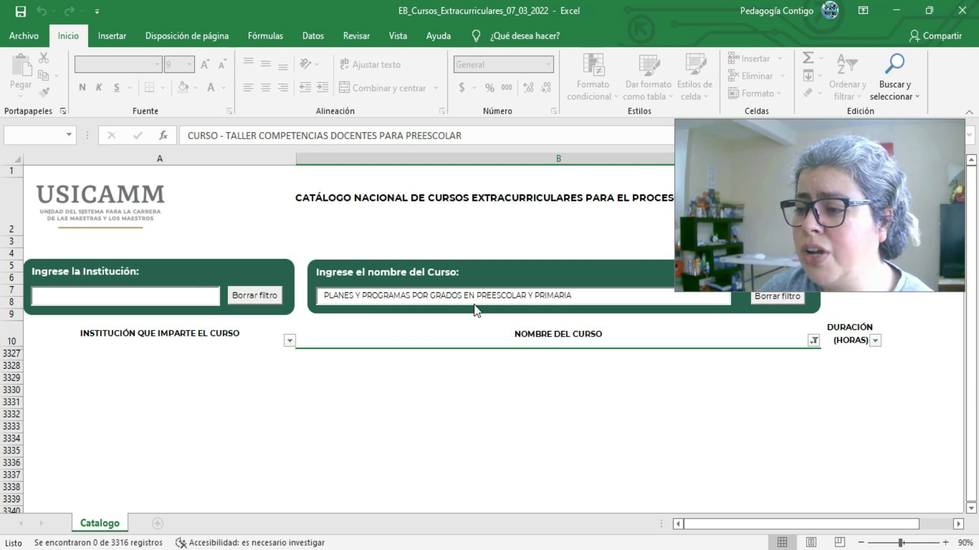
Step: Shorten the course name filter to PLANES Y PROGRAMAS, check the catalogue for similar courses, and return to the LISTAS 2 workbook
drag(413, 296, 581, 298)
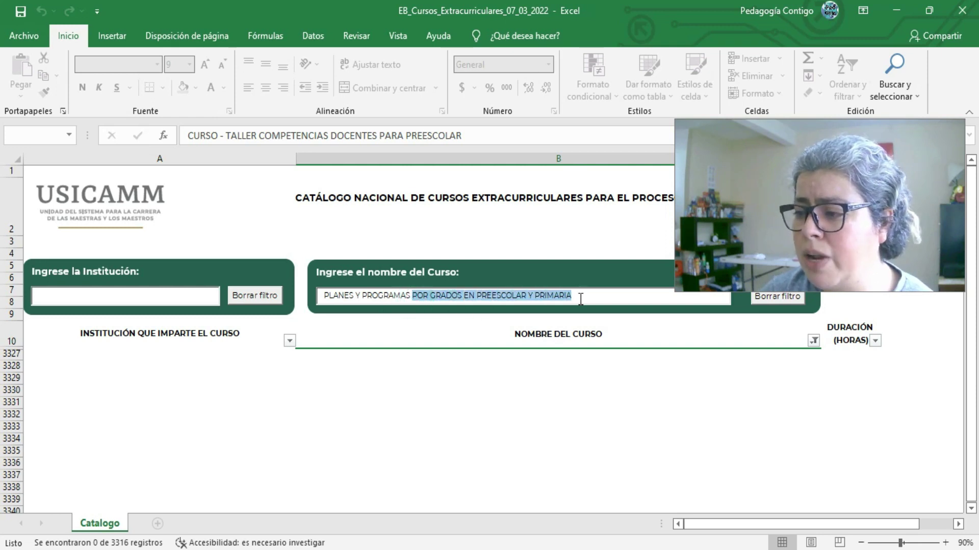
key(BackSpace)
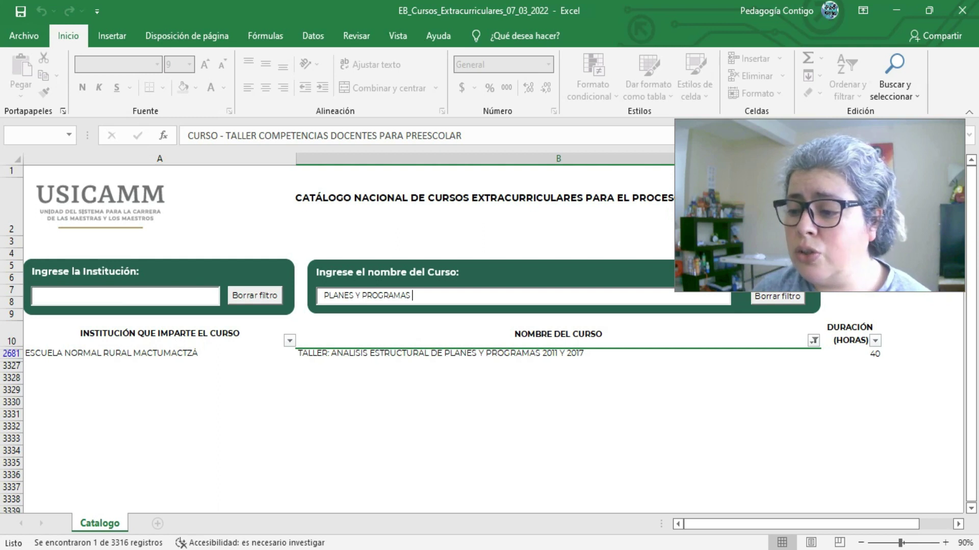
mouse_move(408, 548)
click(265, 530)
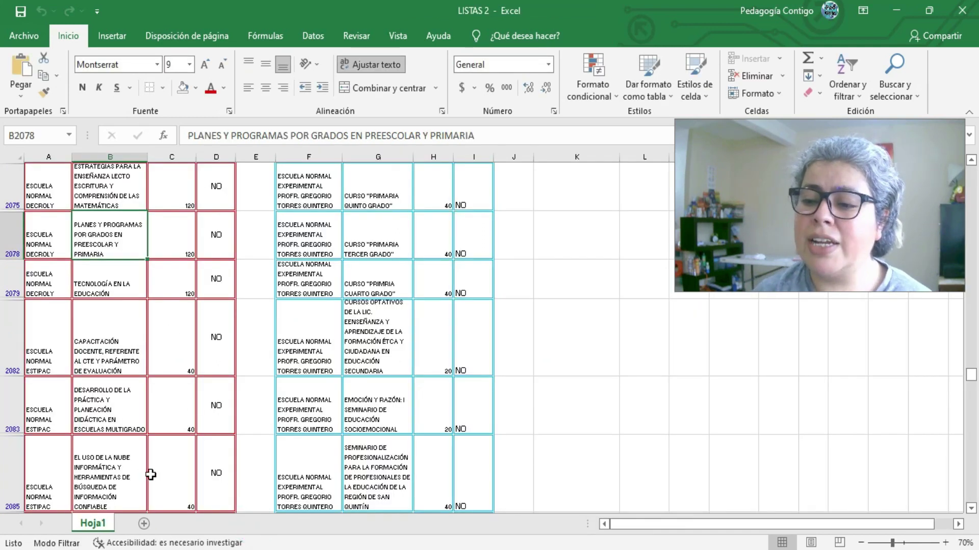
Step: Filter the LISTA 2 DEL 7 DE MARZO column in LISTAS 2 to show only the NO rows, excluding SÍ
scroll(162, 406, down, 6)
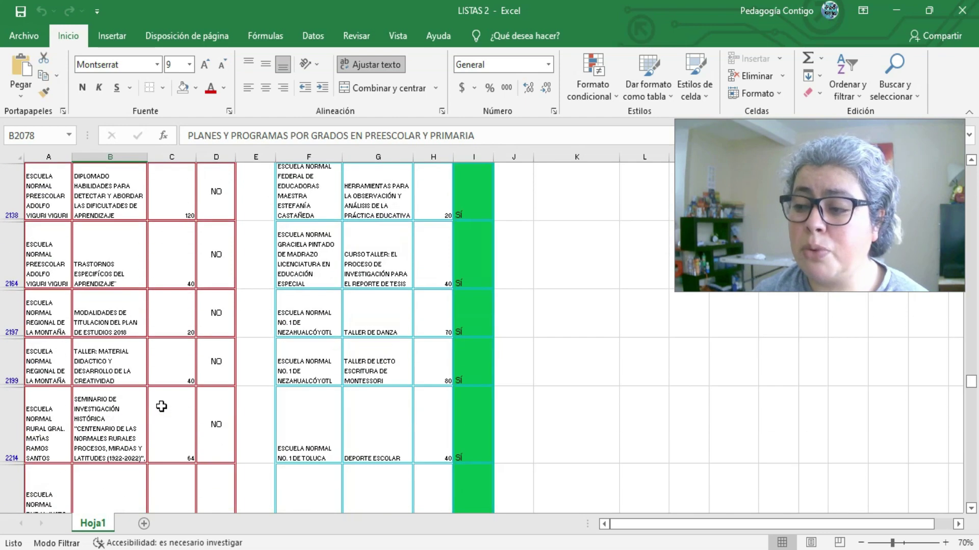
scroll(161, 406, up, 15)
scroll(161, 406, up, 15)
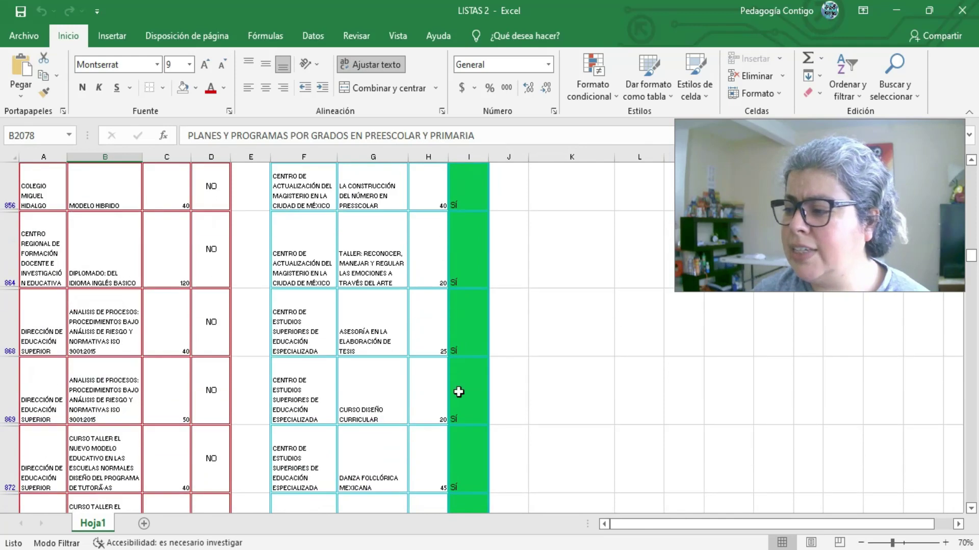
scroll(3, 201, up, 10)
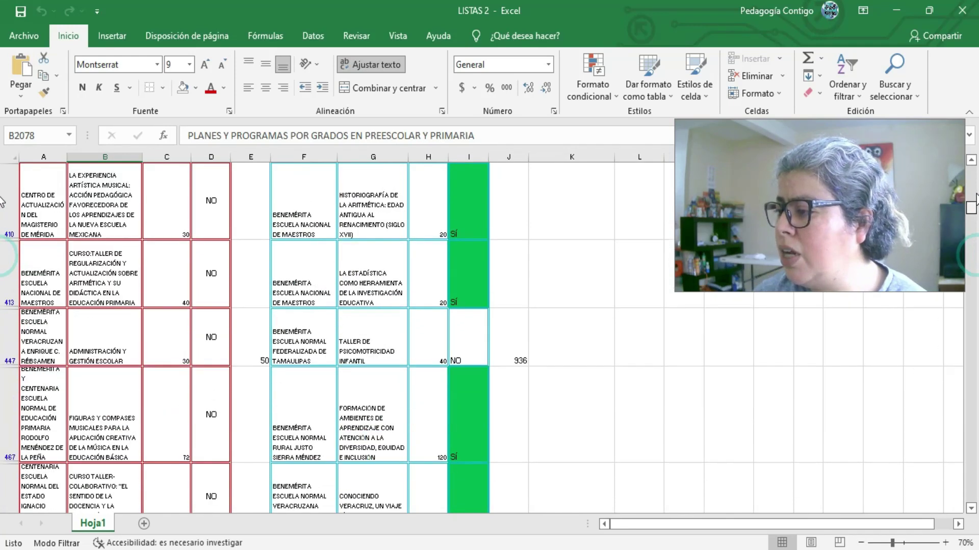
scroll(3, 201, up, 10)
click(482, 195)
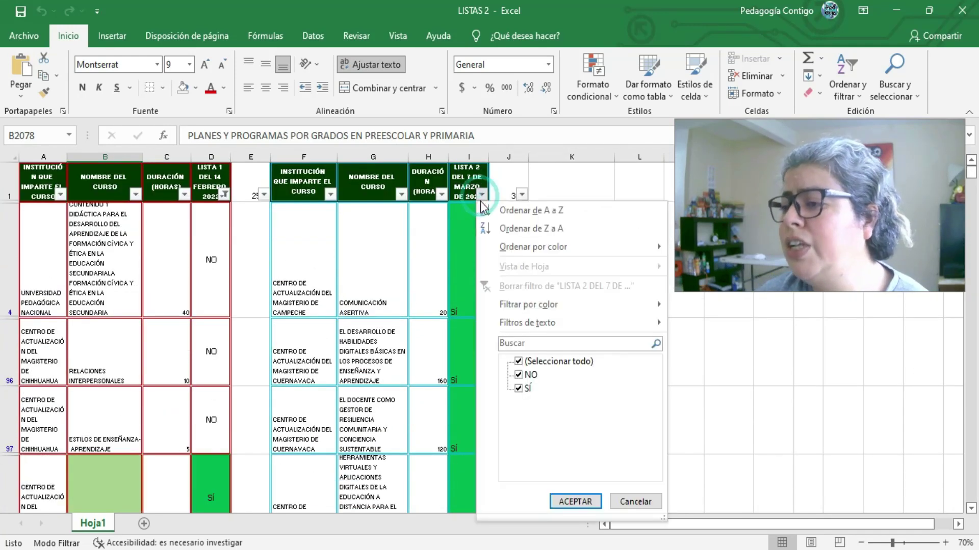
click(518, 388)
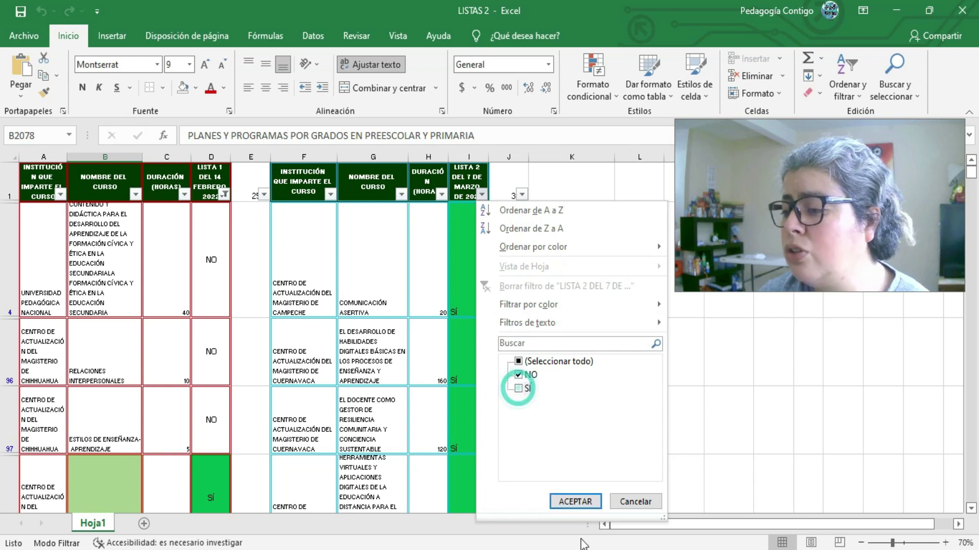
click(575, 501)
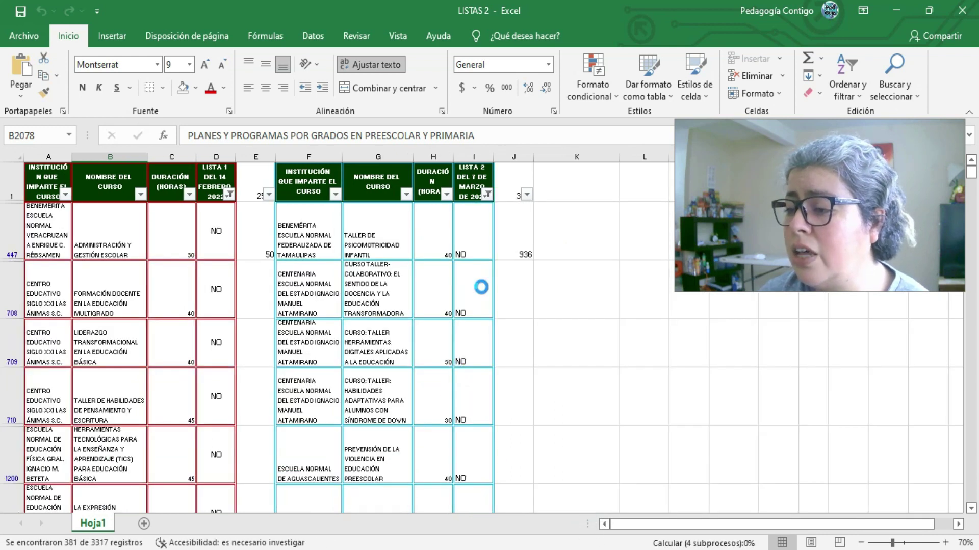
Step: Select the filtered NO results in the 7 March list's comparison column, from I447 down to the last row, 3317
click(479, 239)
drag(303, 229, 461, 247)
click(475, 247)
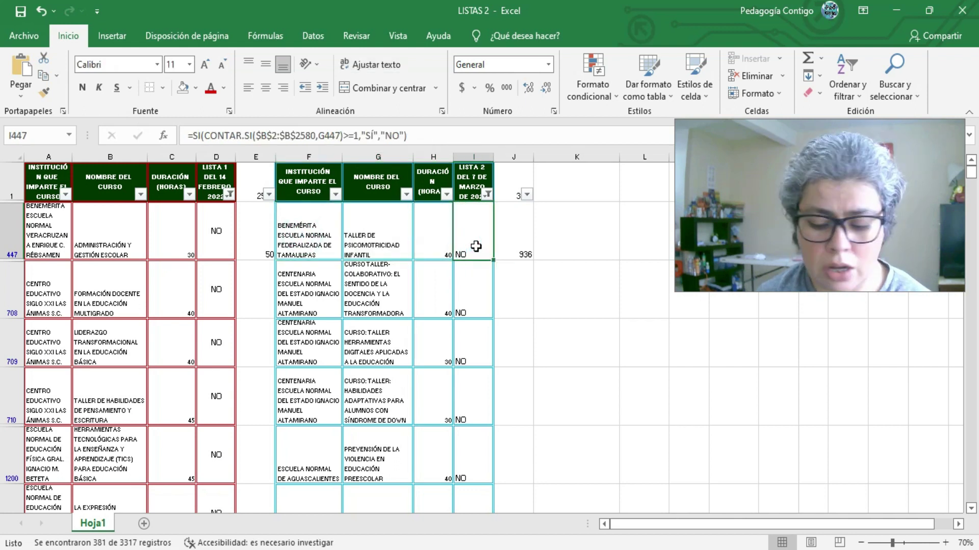
key(ctrl+shift+Down)
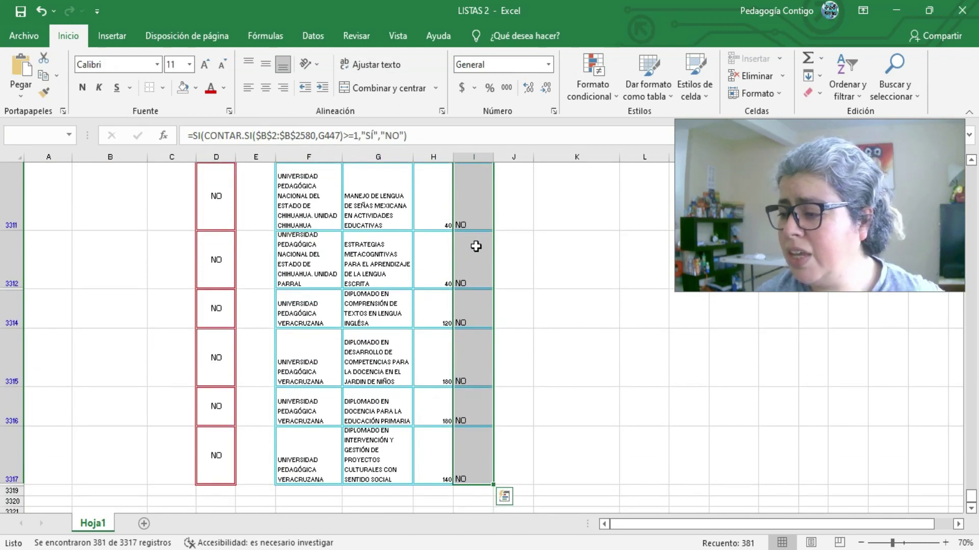